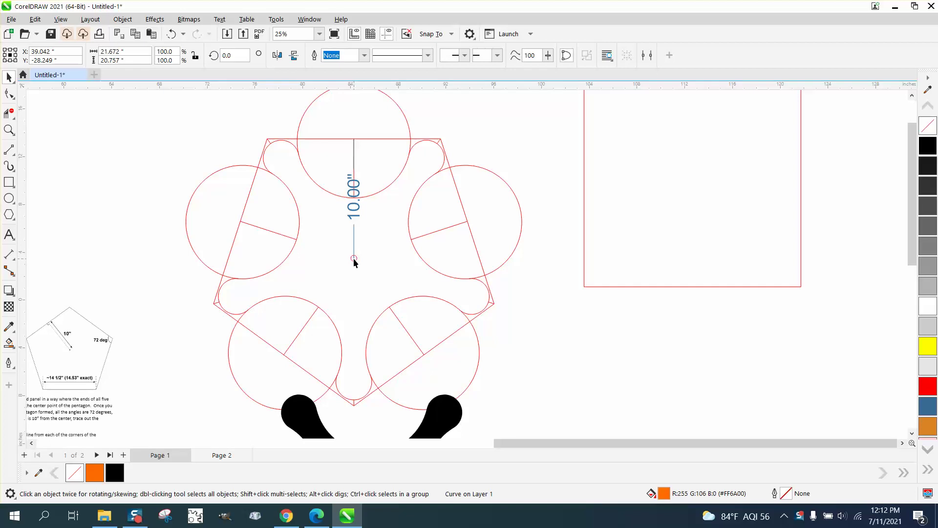
scroll(376, 247, "down", 1)
scroll(372, 227, "down", 3)
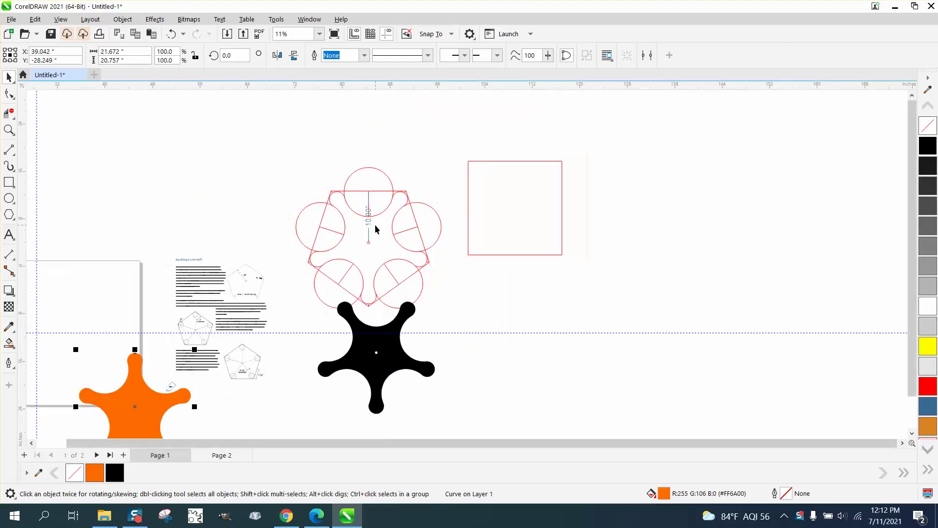
left_click(9, 130)
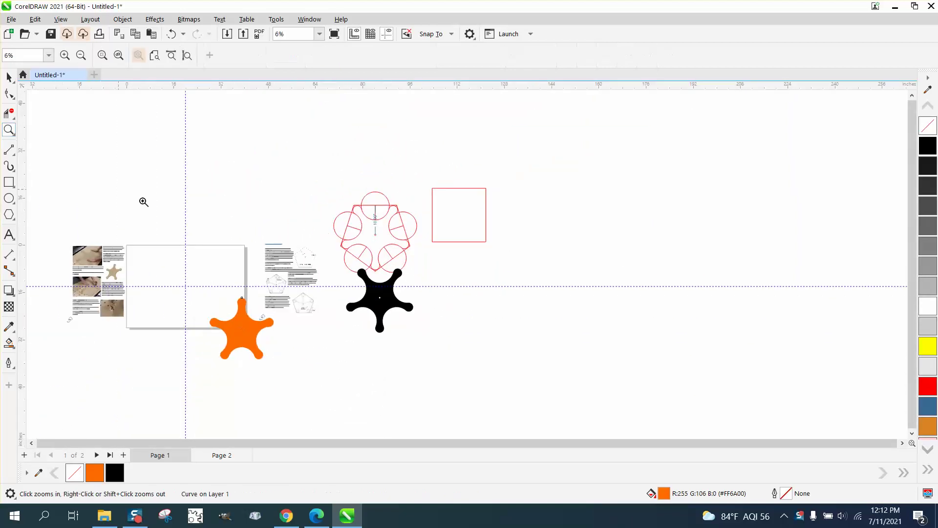
left_click_drag(159, 217, 271, 299)
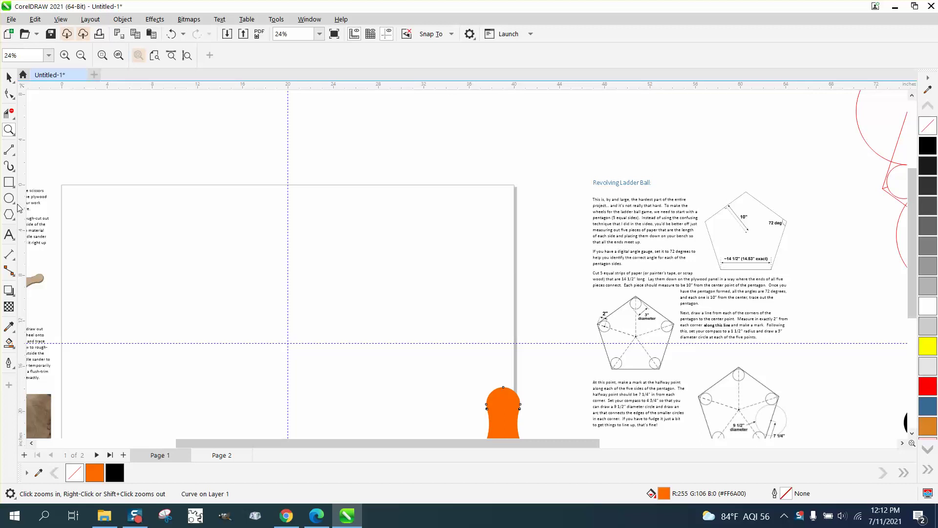
left_click(14, 156)
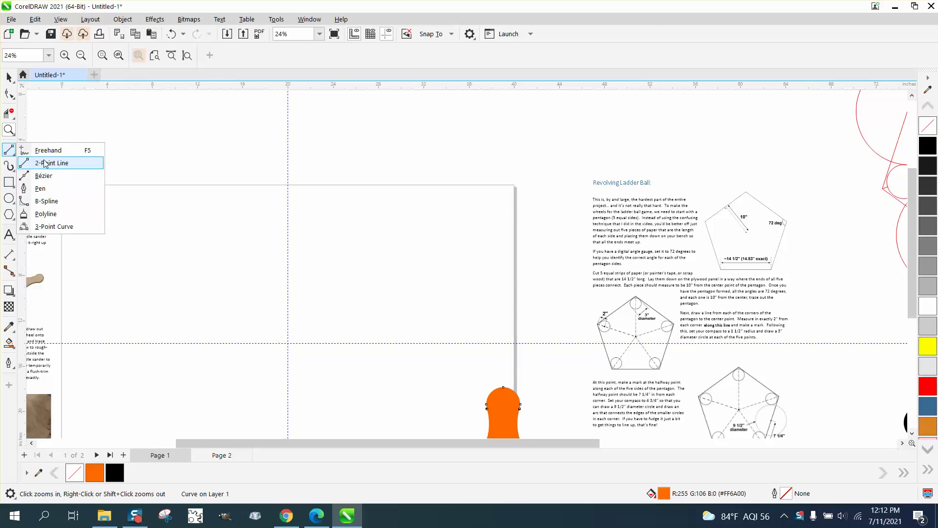
left_click(47, 162)
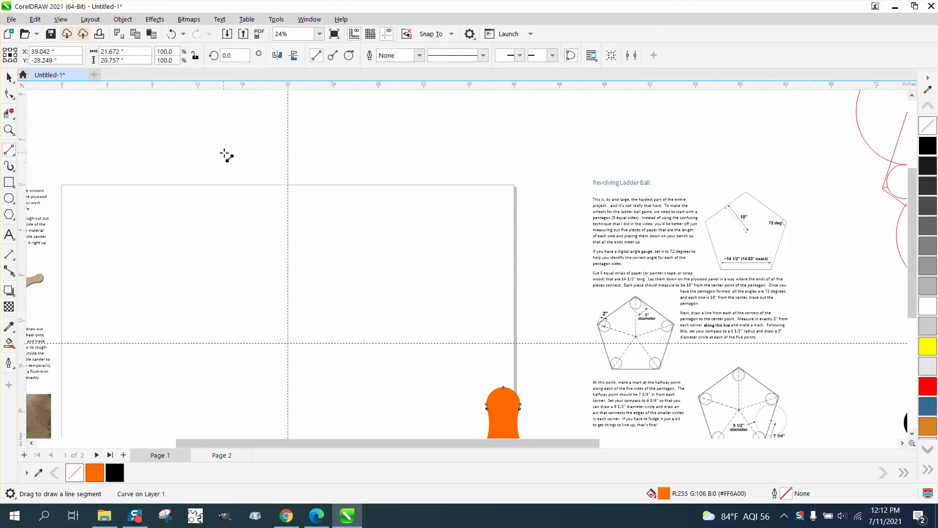
left_click_drag(228, 152, 228, 251)
left_click(126, 60)
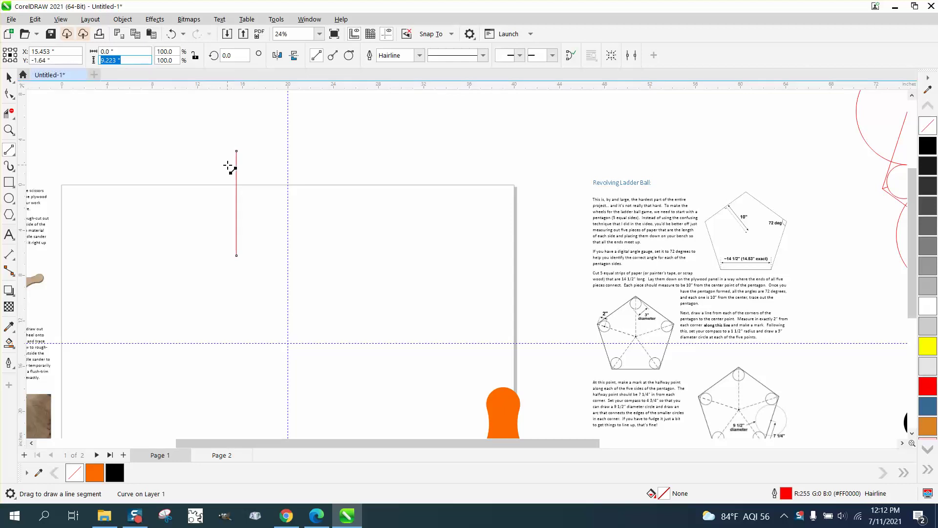
left_click(9, 77)
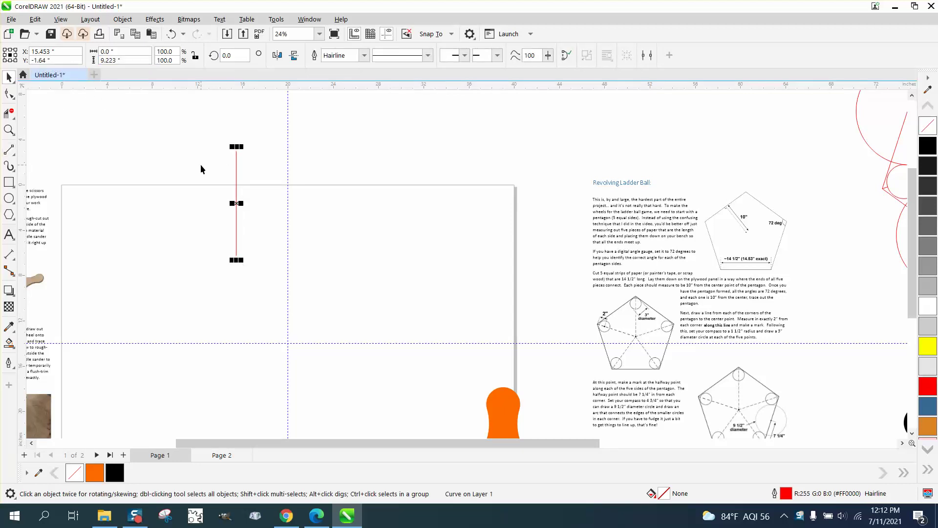
key("Delete")
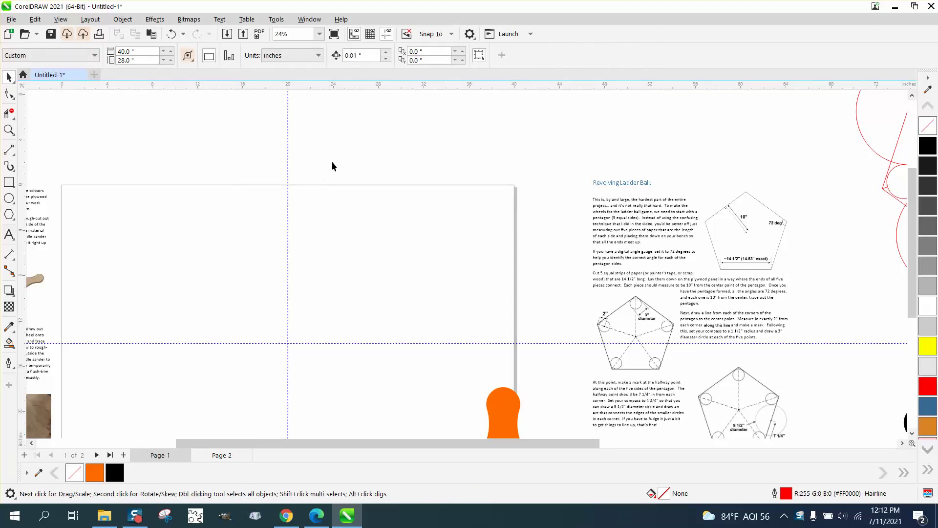
Set the nudge distance to 10 inches and duplicate the horizontal guideline 10 inches above the page centre.
left_click(372, 54)
type("10")
left_click(346, 343)
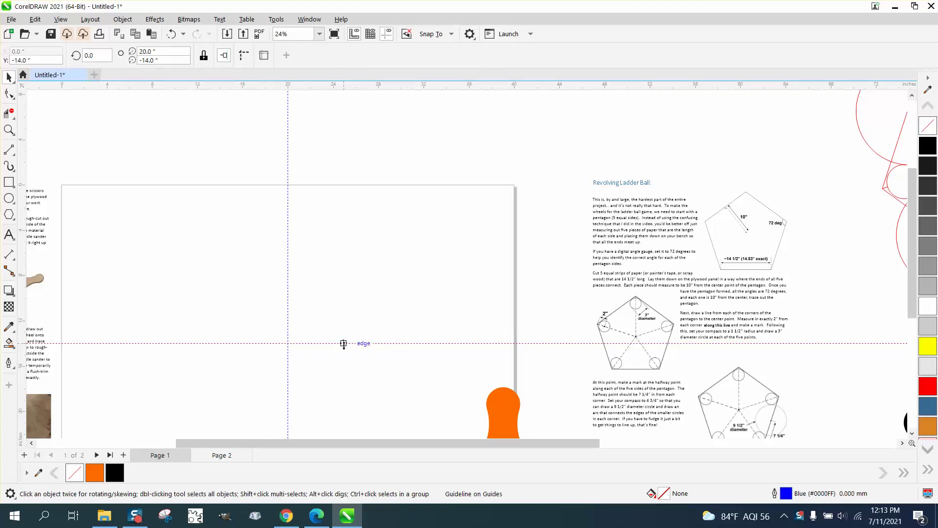
key("KP_Add")
key("Up")
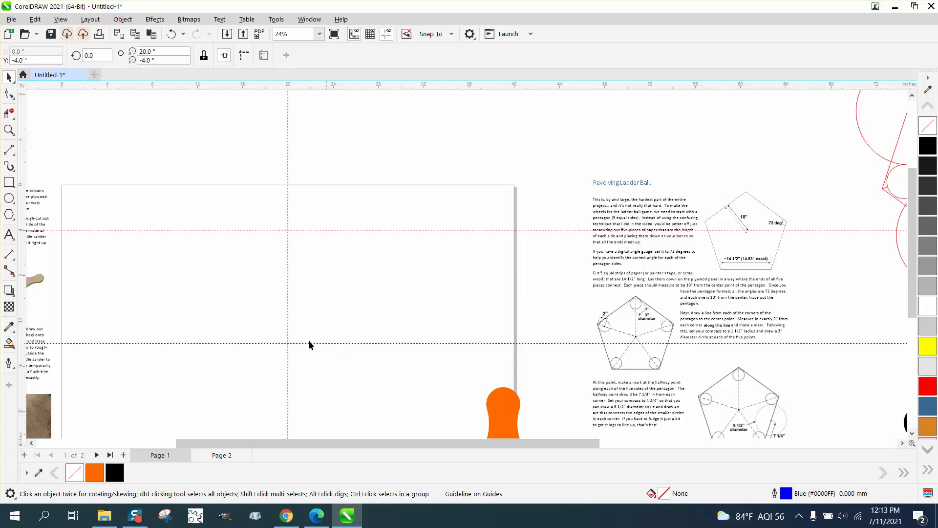
Draw a circle about 7.9 inches across, straddling the page's top edge beside the vertical guideline.
left_click(9, 198)
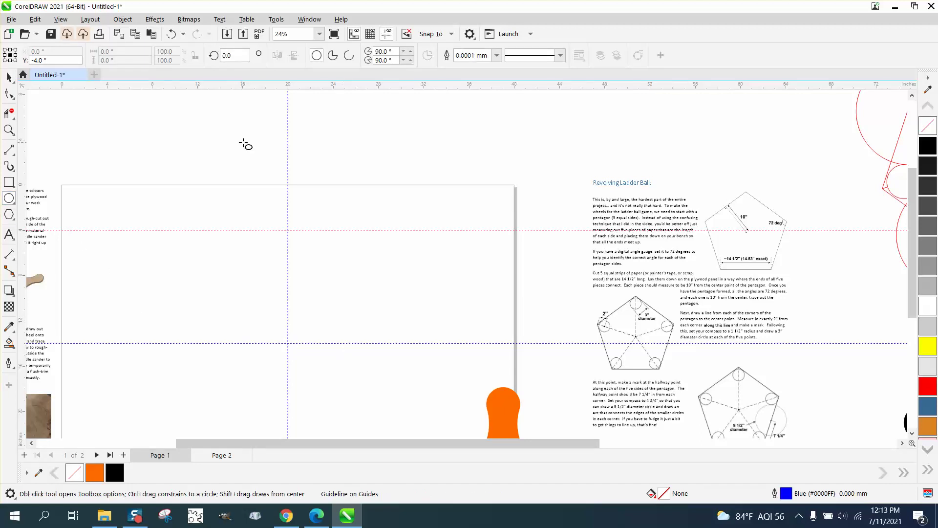
left_click_drag(254, 141, 165, 229)
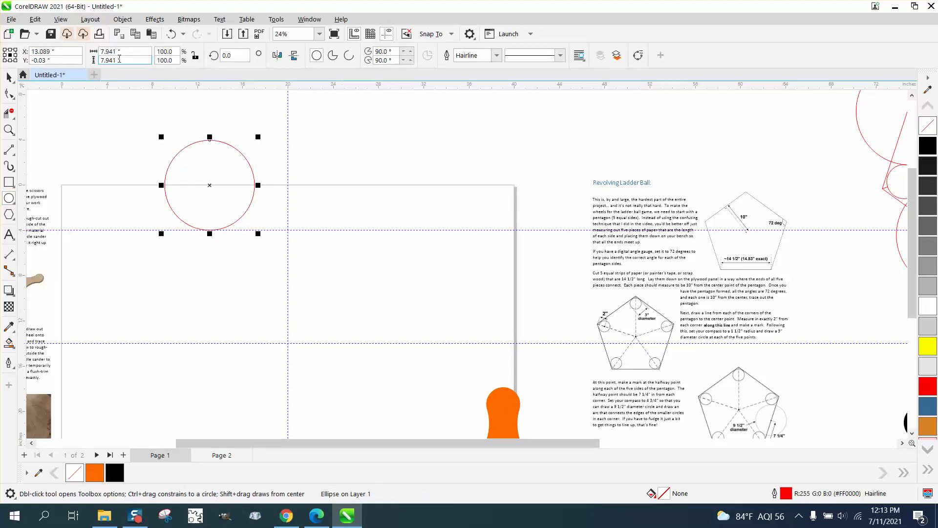
left_click_drag(124, 52, 73, 54)
type("9")
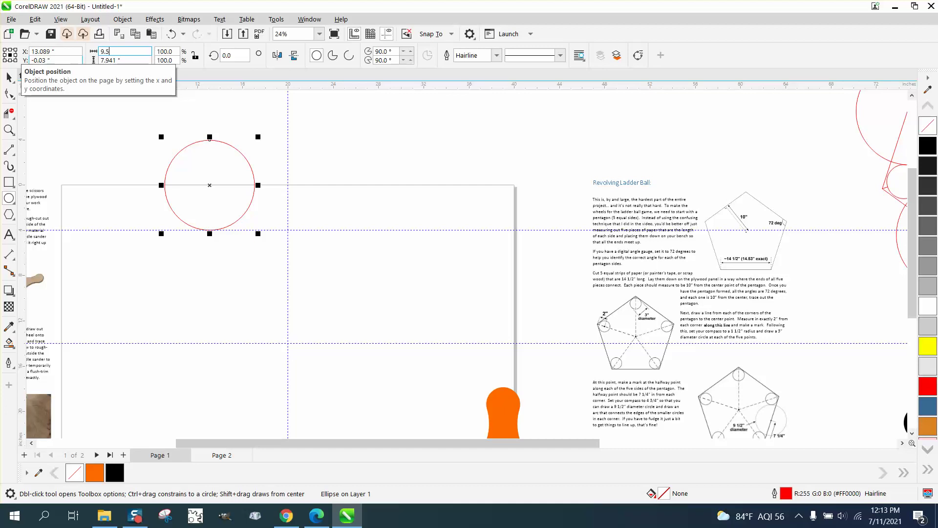
type(".5")
key("Return")
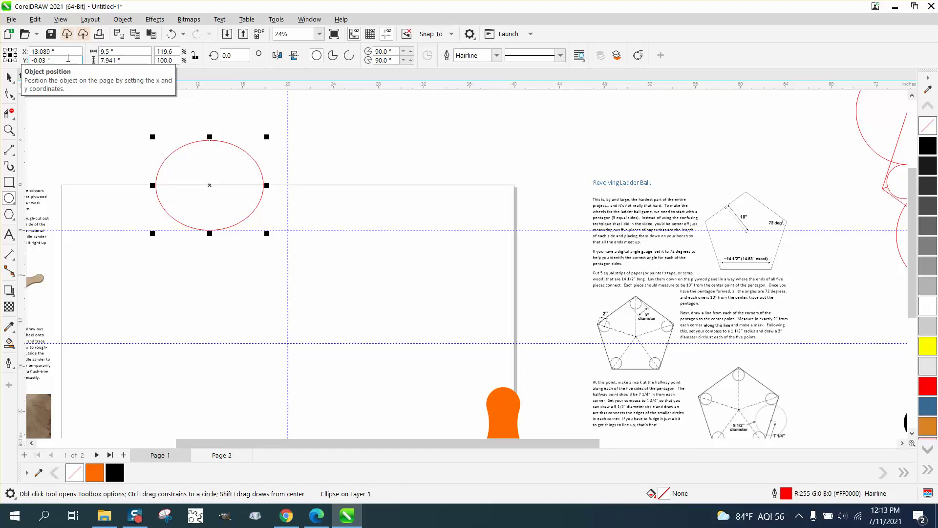
left_click(171, 34)
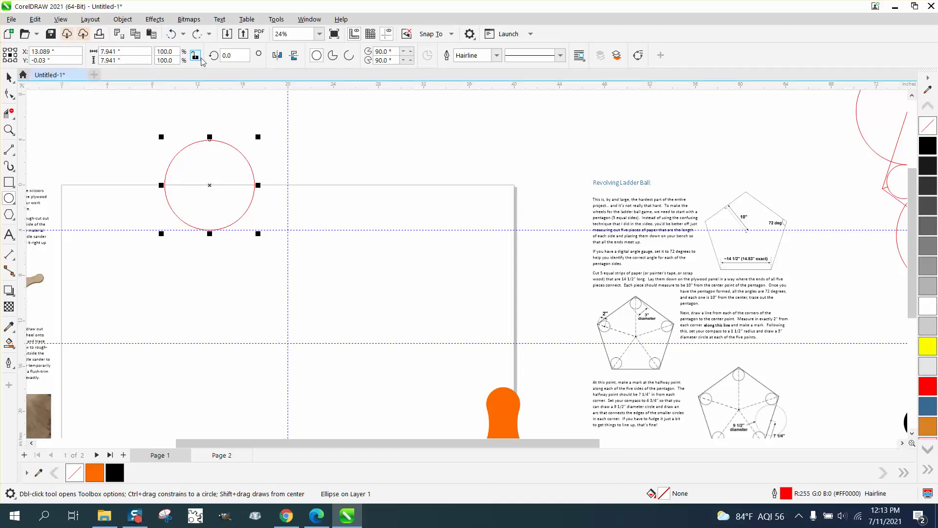
Lock the circle's proportions and set its diameter to 9.5 inches.
left_click(122, 52)
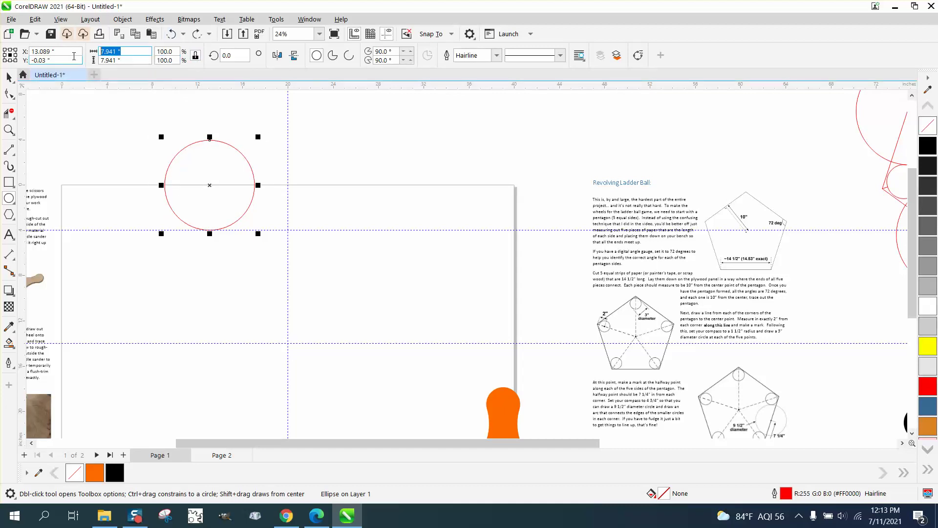
type("8")
key("BackSpace")
type("9.5")
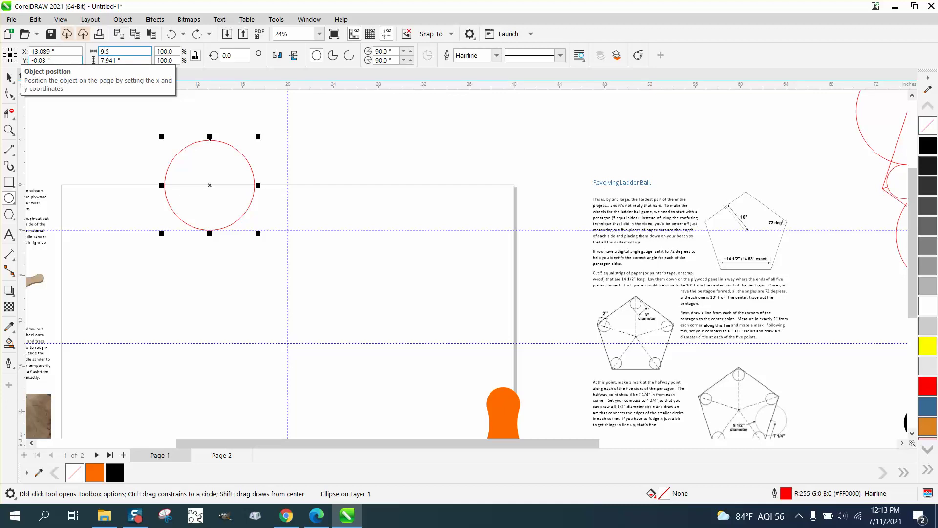
key("Return")
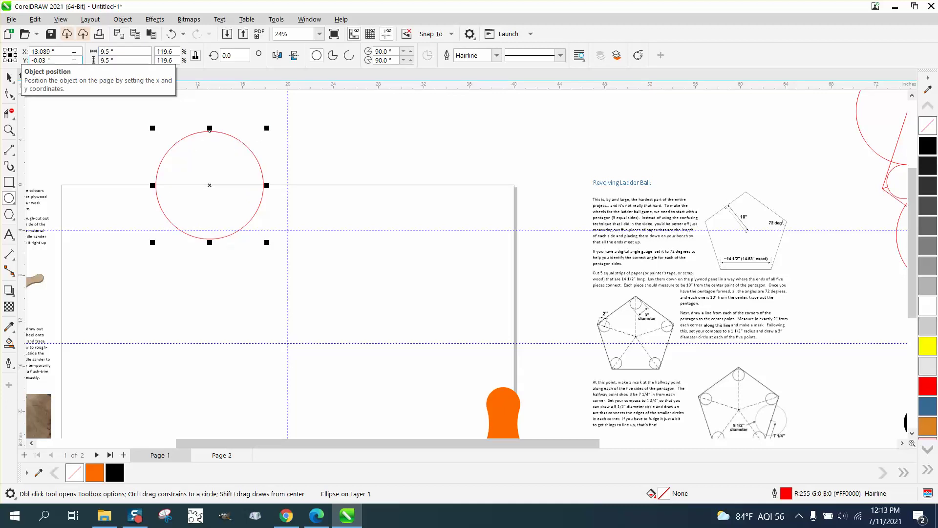
Move the circle so its centre snaps to the intersection of the vertical and upper horizontal guidelines.
left_click(8, 78)
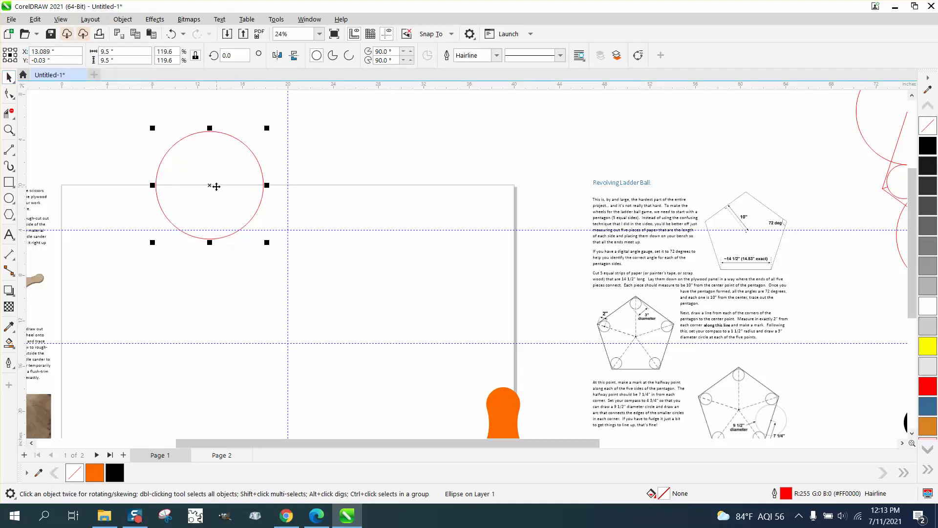
left_click_drag(217, 186, 288, 231)
left_click(330, 180)
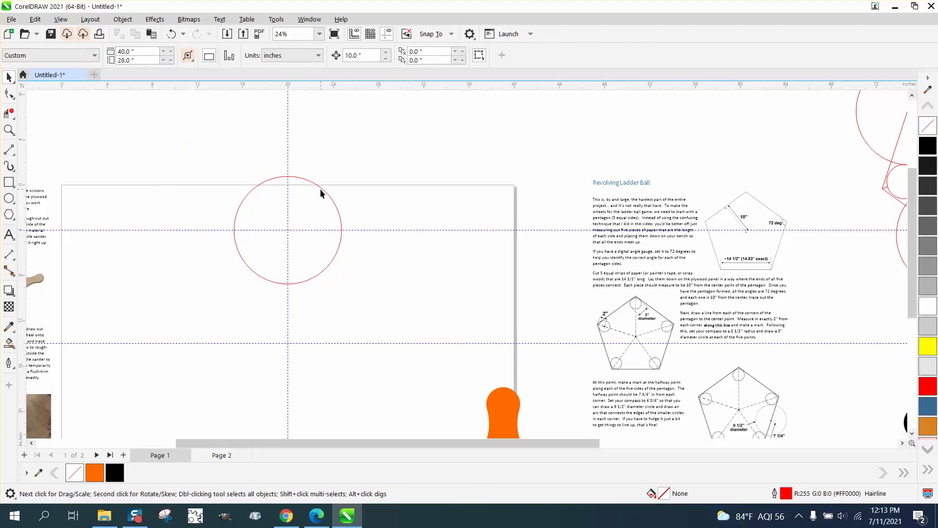
Move the circle's rotation centre to the guideline intersection at the page centre.
left_click(323, 192)
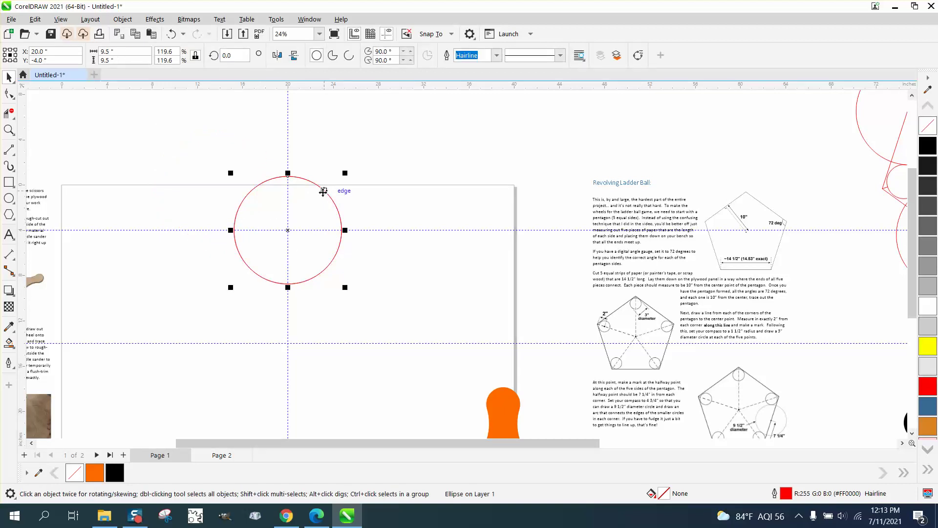
left_click(293, 226)
left_click_drag(292, 225, 287, 342)
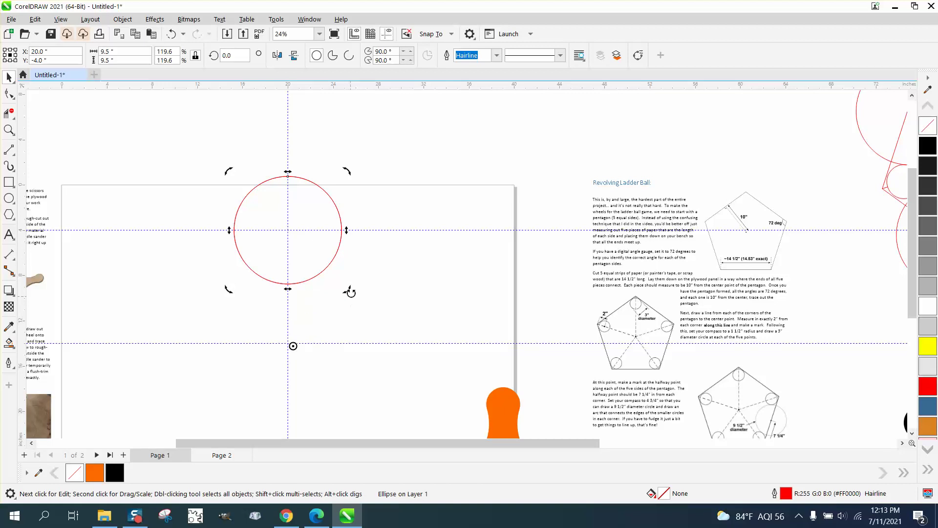
left_click(341, 258)
left_click(338, 253)
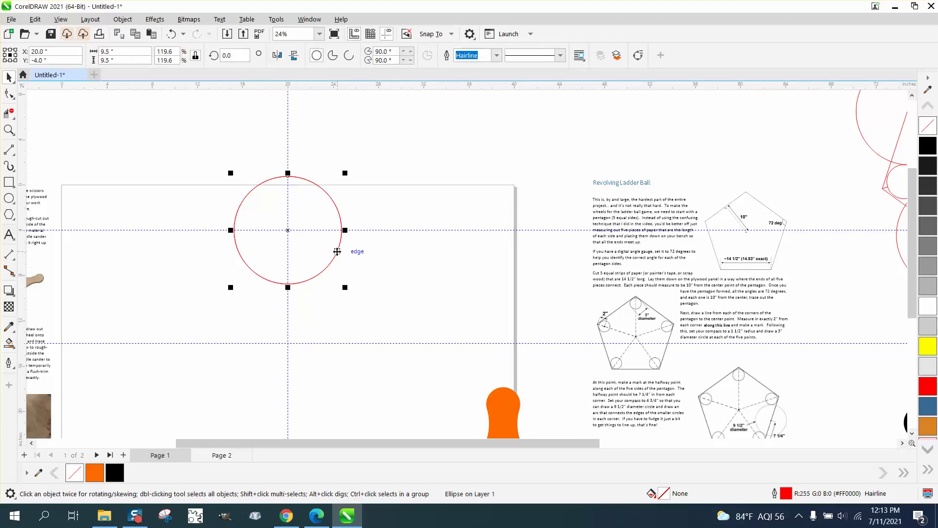
left_click(337, 251)
mouse_move(293, 345)
left_mouse_down()
mouse_move(331, 312)
mouse_move(287, 341)
left_mouse_up()
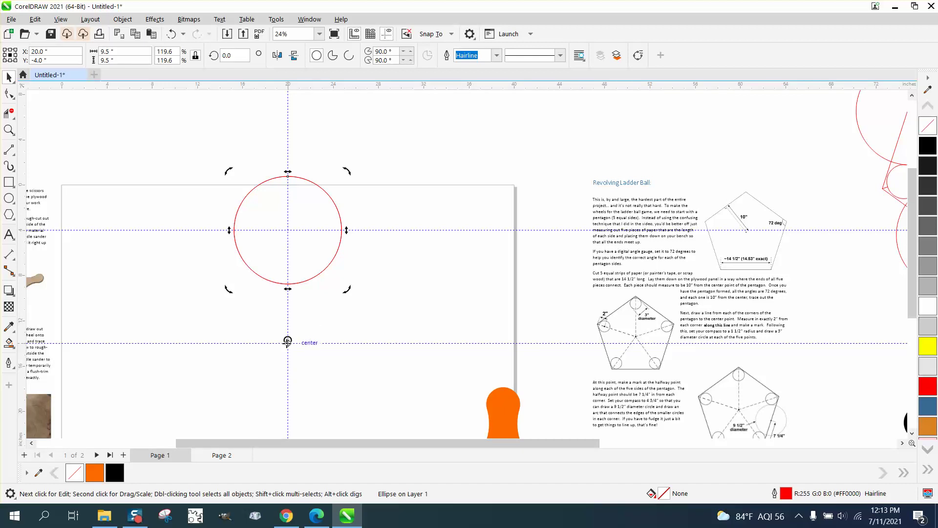
left_click(317, 282)
left_click(317, 282)
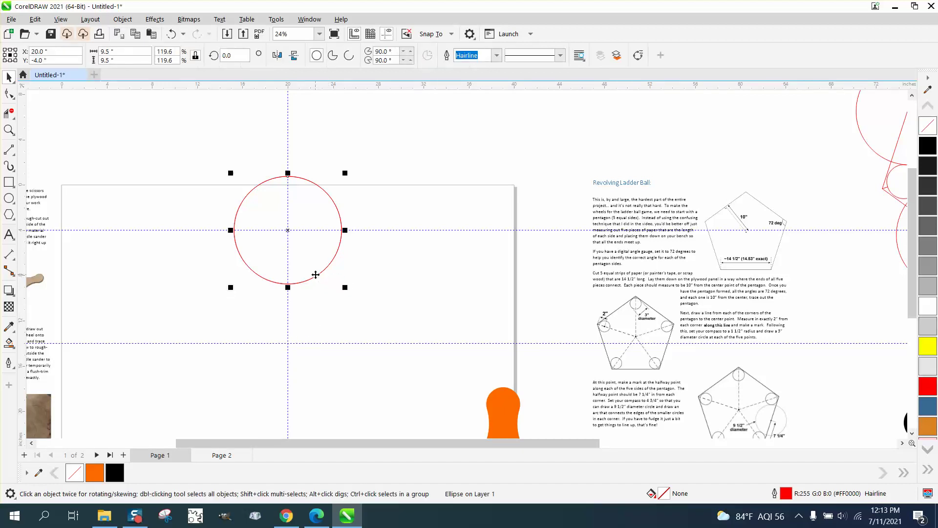
left_click(315, 274)
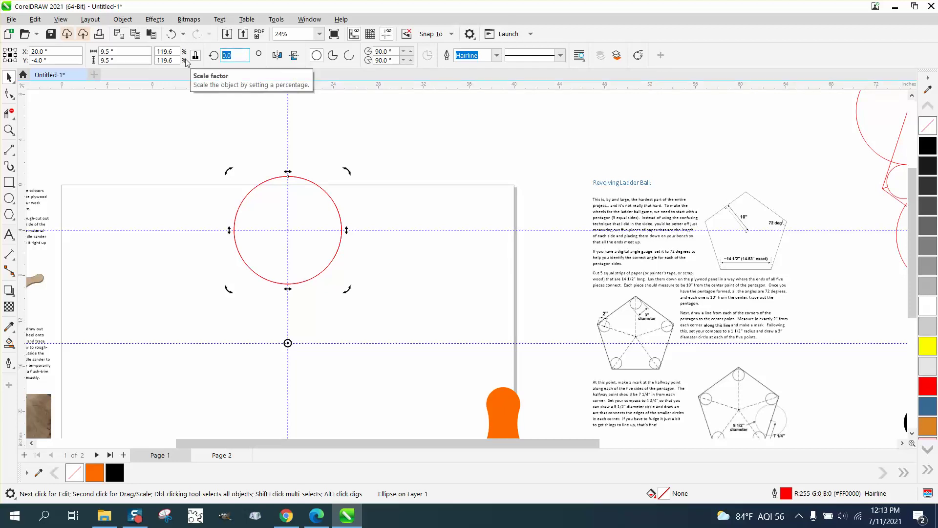
Create a copy of the circle rotated 72° about the page centre and repeat it three times to form a ring of five.
type("72")
key("Return")
key("ctrl+r")
key("ctrl+r")
key("ctrl+r")
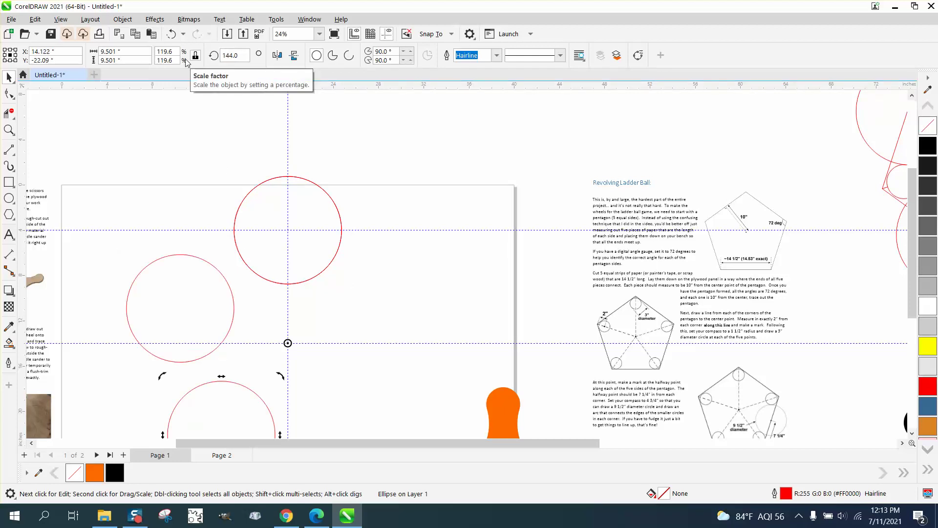
Move the orange star shape off the page, clear of the ring of circles.
scroll(247, 116, "down", 3)
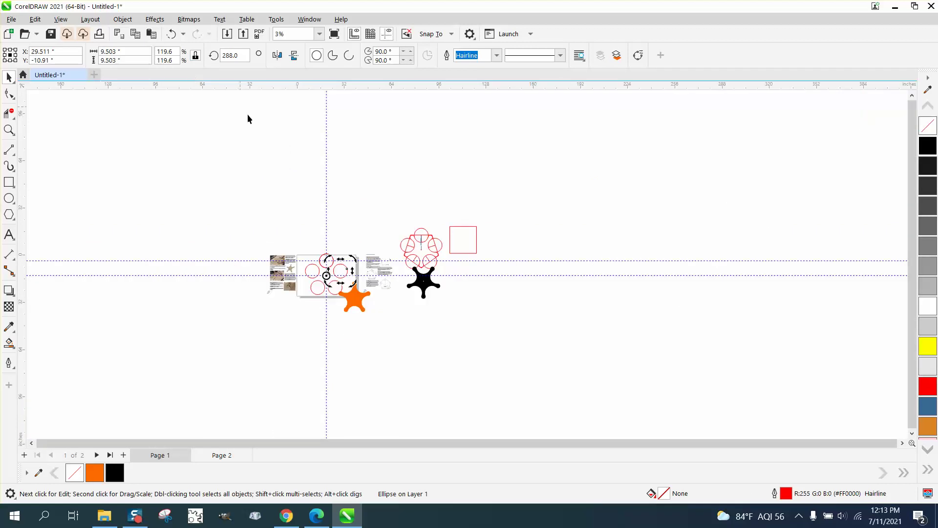
left_click(9, 129)
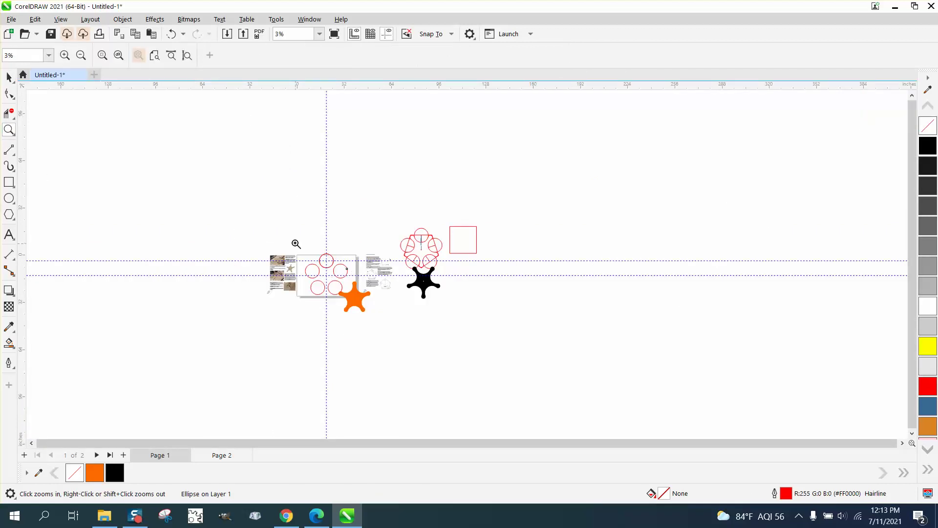
left_click_drag(296, 243, 400, 313)
left_click(9, 77)
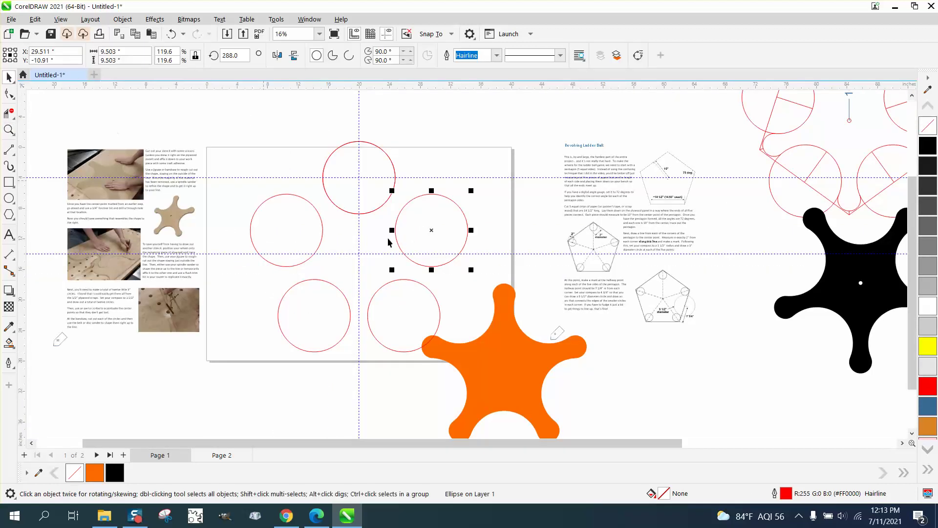
left_click_drag(512, 351, 646, 393)
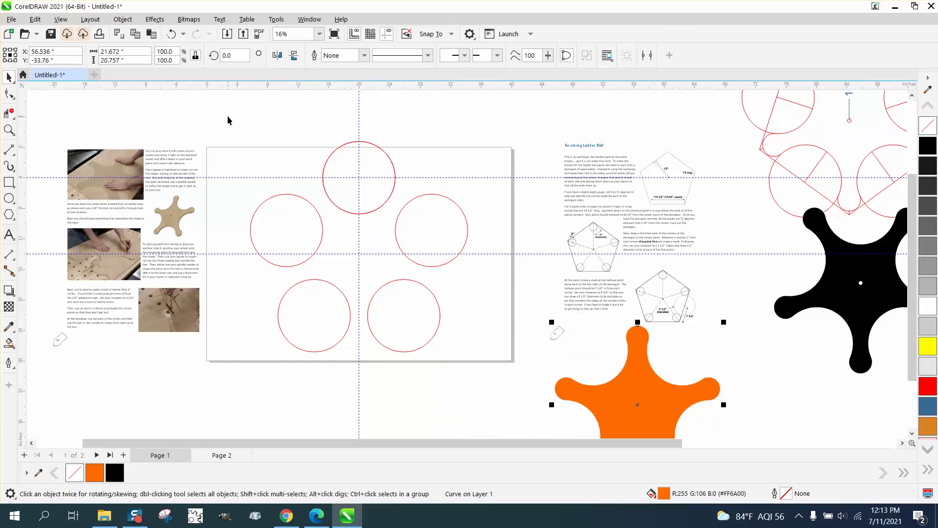
Select all the circles on the page and group them.
left_click_drag(228, 118, 450, 340)
left_click_drag(503, 375, 504, 377)
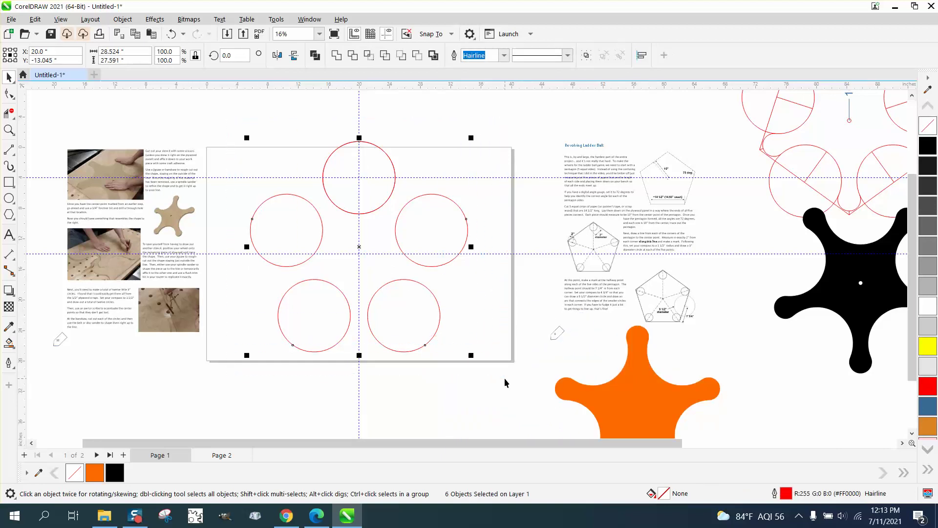
key("ctrl+g")
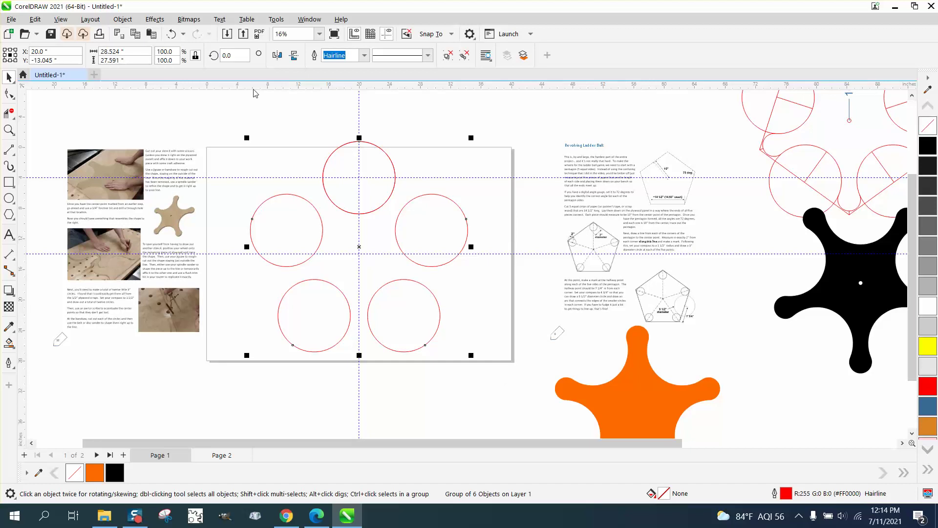
Move the circle group's rotation centre to the guideline intersection at the page centre and rotate the group 36°.
left_click(361, 185)
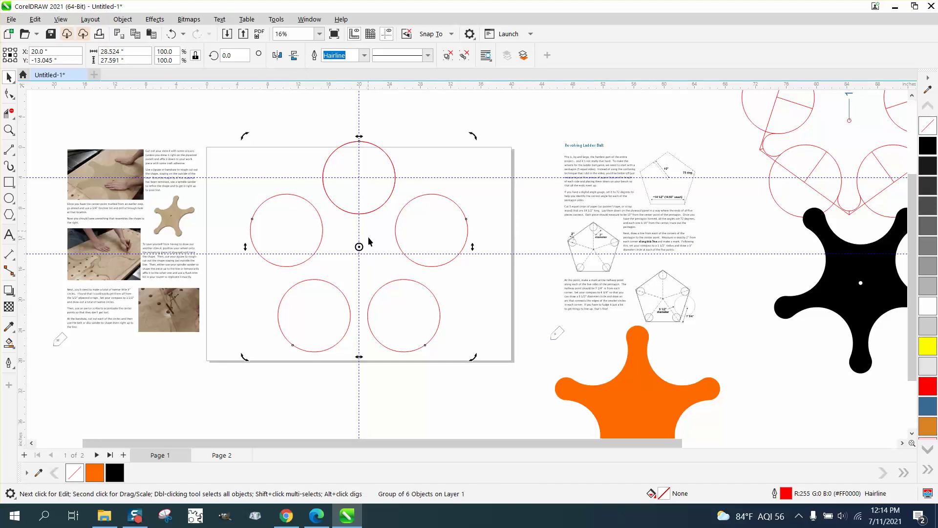
left_click_drag(359, 246, 360, 251)
left_click(395, 176)
left_click(395, 174)
left_click(230, 56)
type("36")
key("Return")
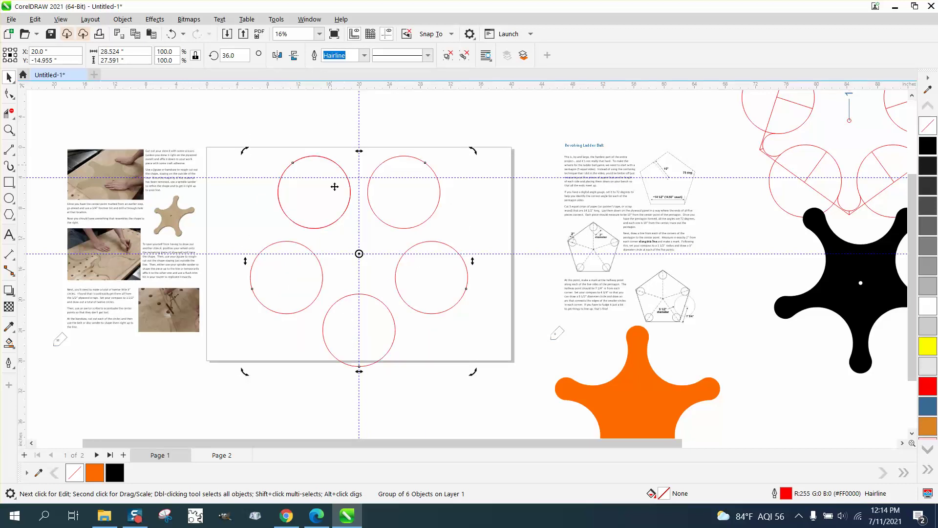
Draw a small circle near the page's upper-left corner, set its diameter to 3 inches and centre it on the page.
left_click(9, 129)
left_click_drag(283, 134, 449, 273)
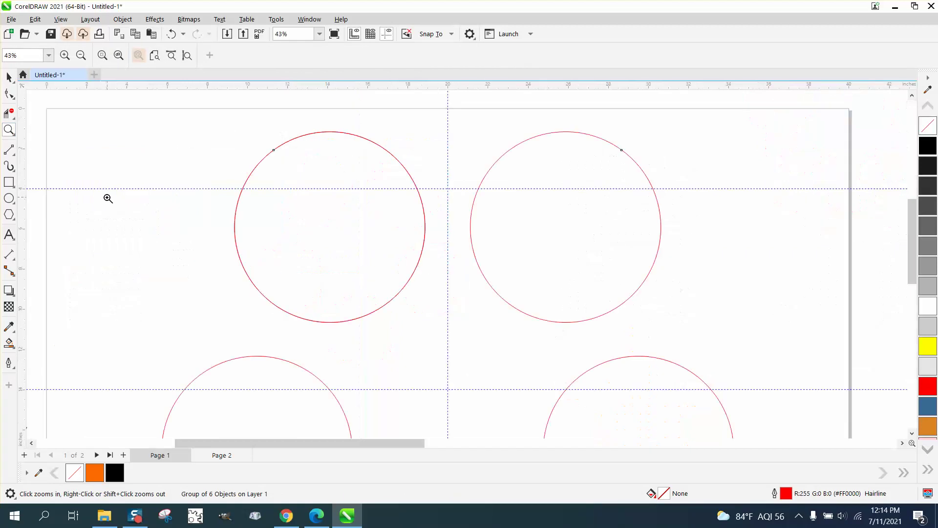
left_click(8, 197)
left_click_drag(198, 138, 155, 195)
left_click(124, 52)
type("3")
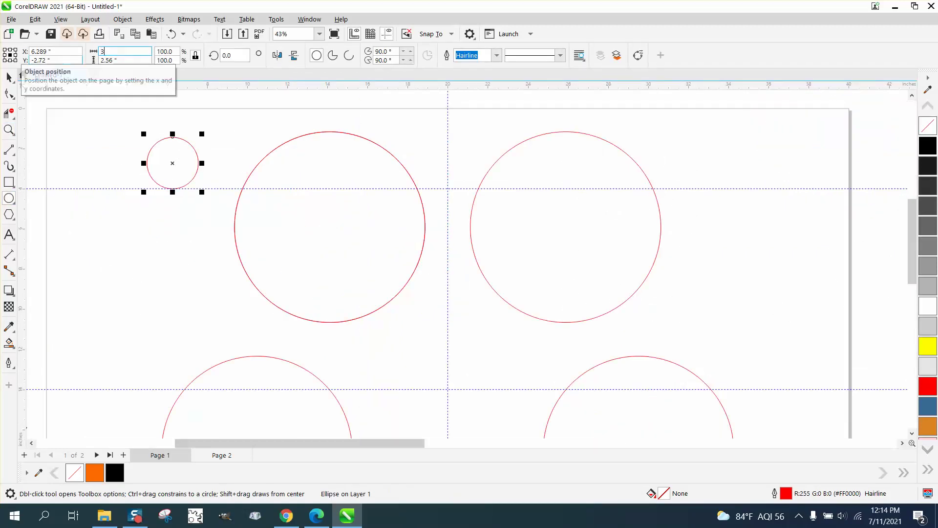
key("Return")
key("p")
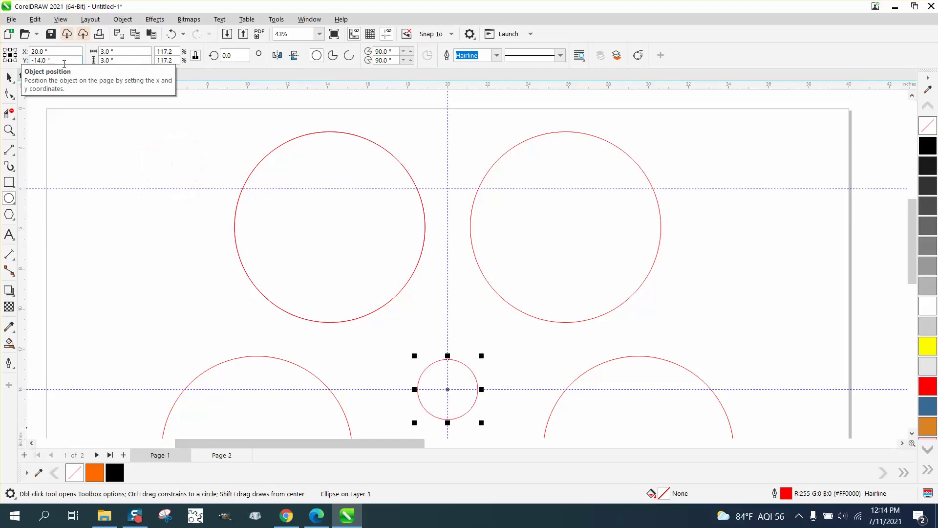
Move the 3-inch circle straight up along the vertical guideline into the gap between the two upper large circles.
left_click(15, 83)
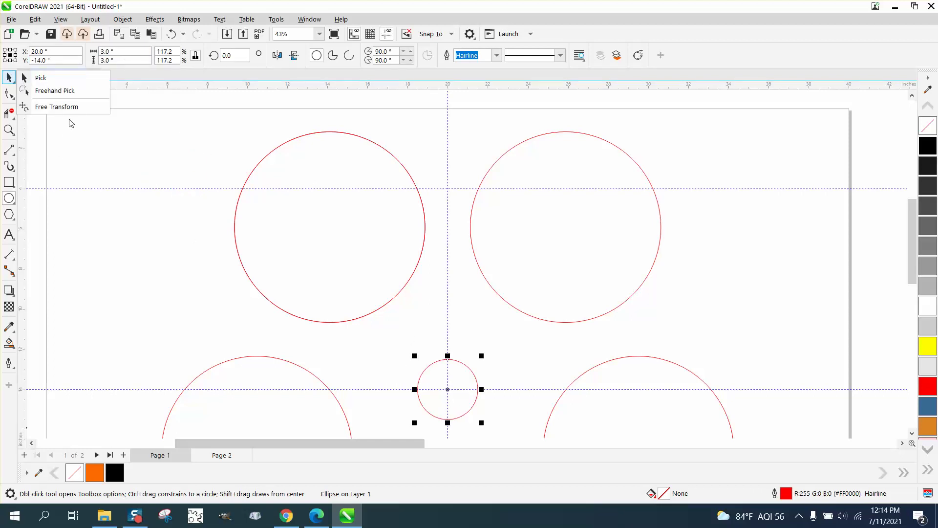
left_click(47, 79)
left_click(448, 394)
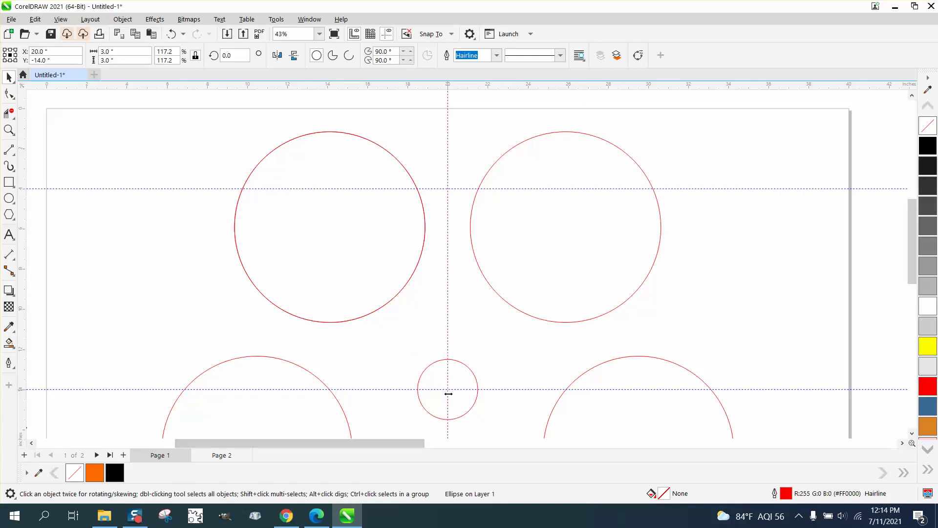
left_click(448, 394)
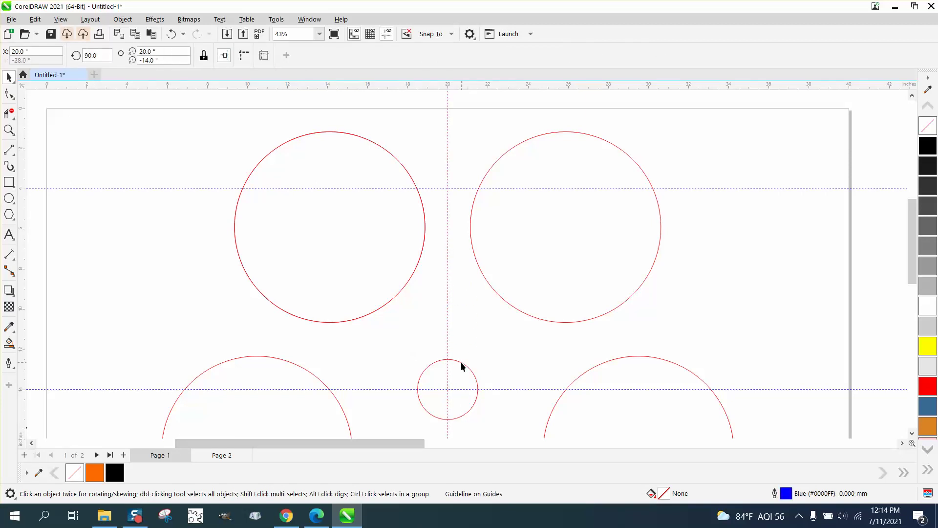
left_click(462, 361)
left_click_drag(447, 389, 448, 183)
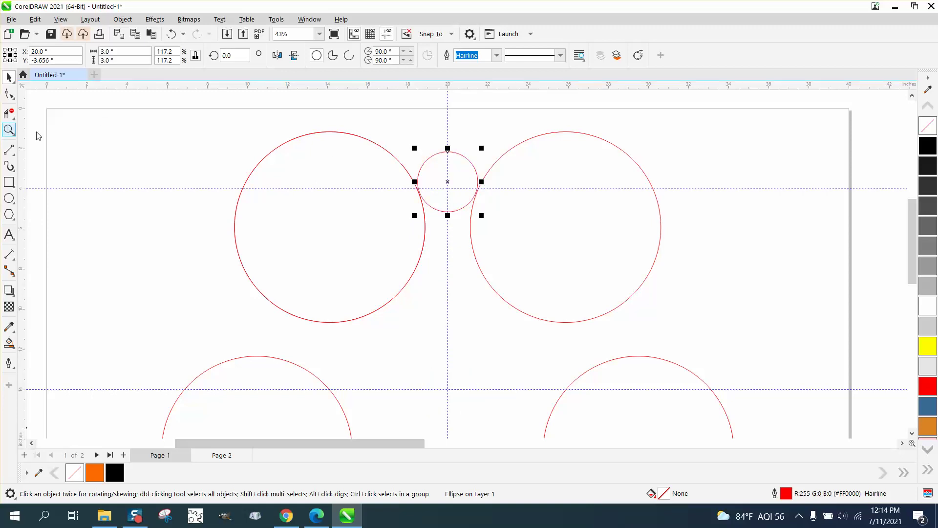
Set the nudge distance to 0.01 inches and nudge the 3-inch circle down to Y -3.776 inches, against both large circles.
left_click(9, 129)
left_click_drag(385, 142, 522, 248)
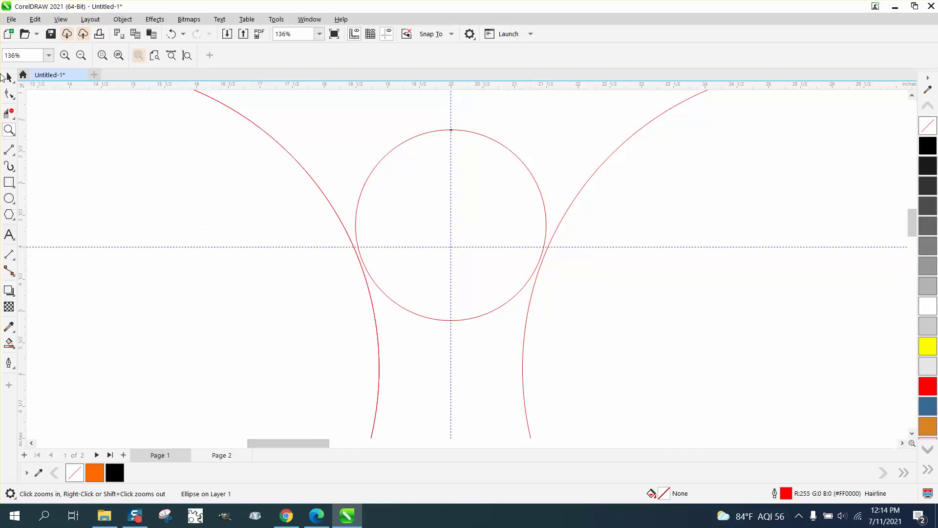
left_click(9, 77)
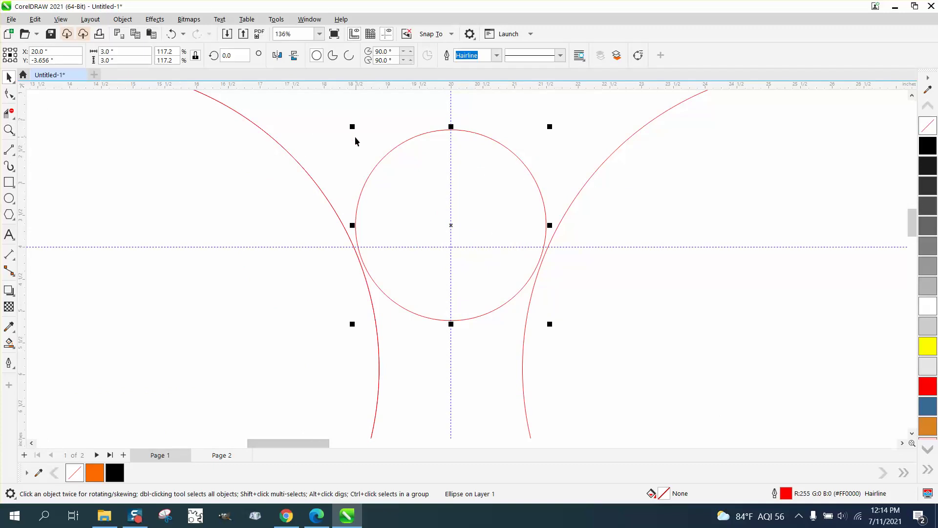
left_click(355, 141)
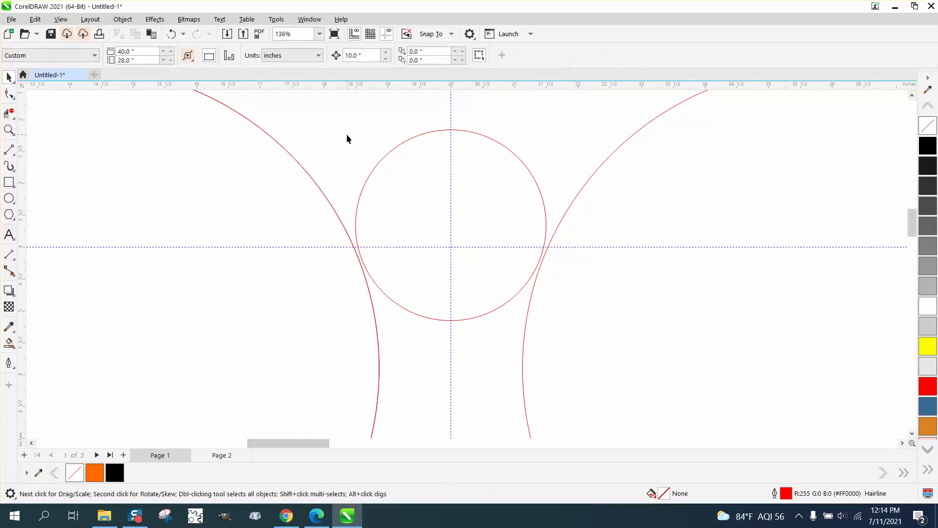
double_click(347, 56)
key("BackSpace")
left_click(475, 132)
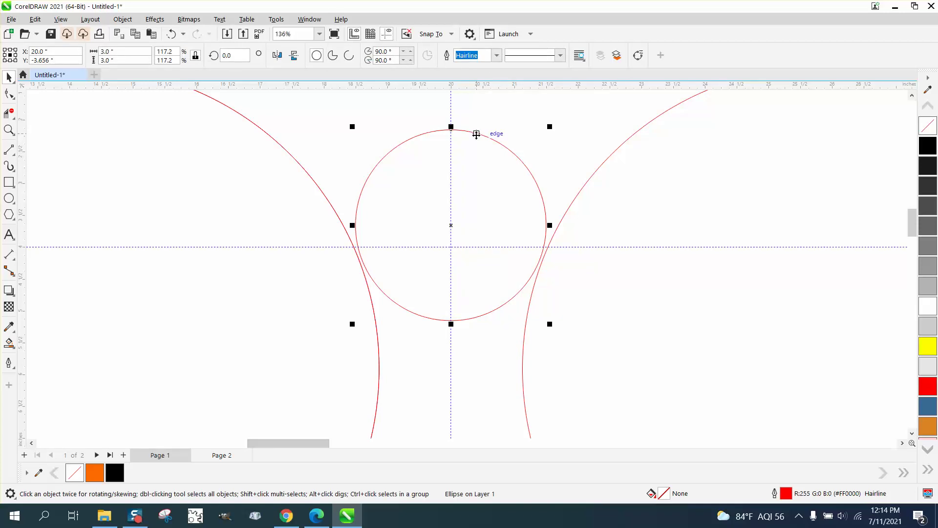
key("Down")
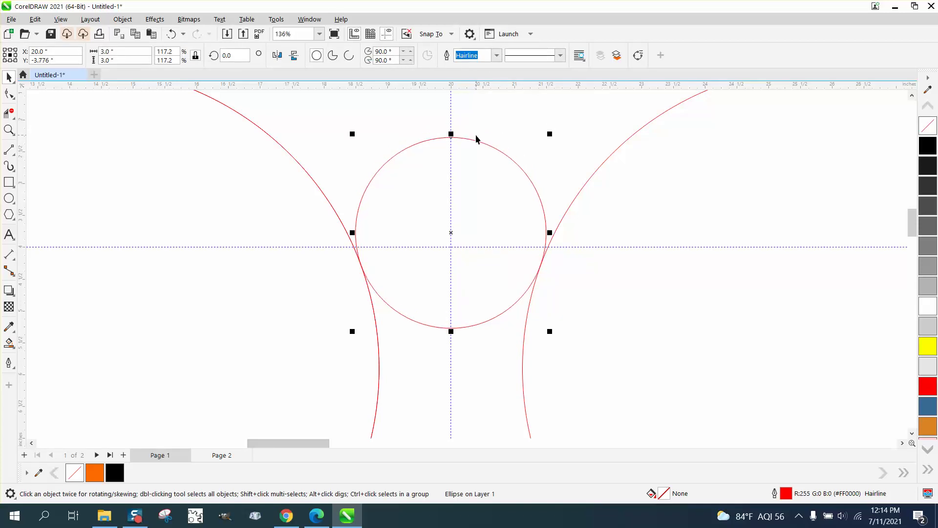
left_click(8, 129)
left_click_drag(352, 251, 381, 277)
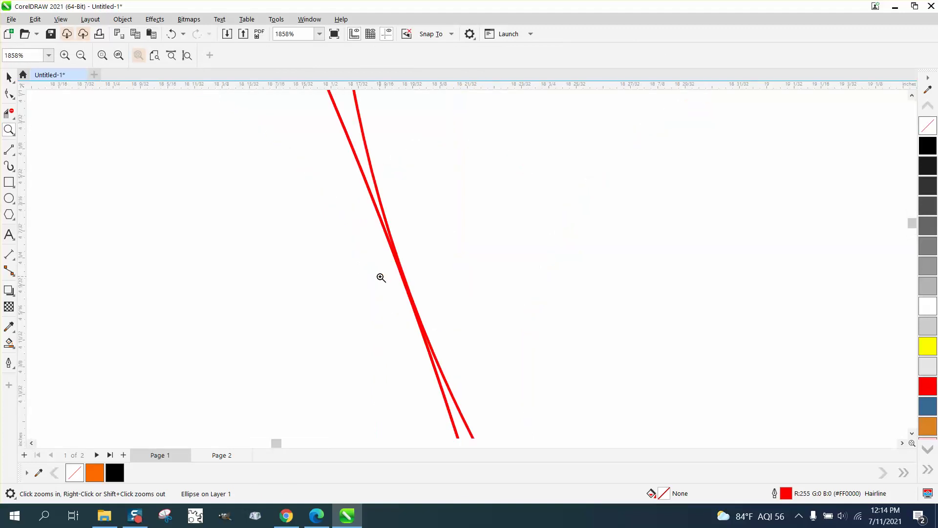
scroll(160, 209, "down", 6)
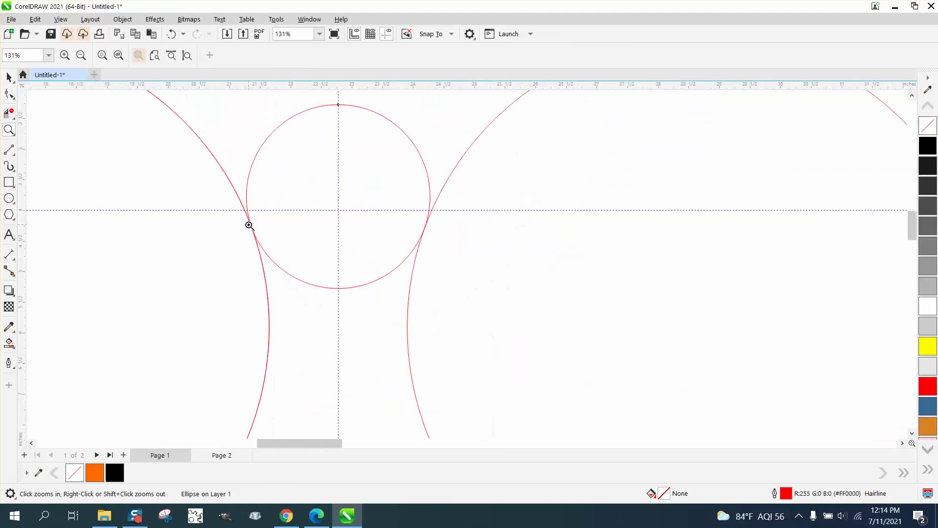
Draw a rectangle about 7.4 by 6.9 inches around the 3-inch circle, try filling the area below it orange, and undo the fill.
scroll(249, 225, "down", 2)
left_click(9, 182)
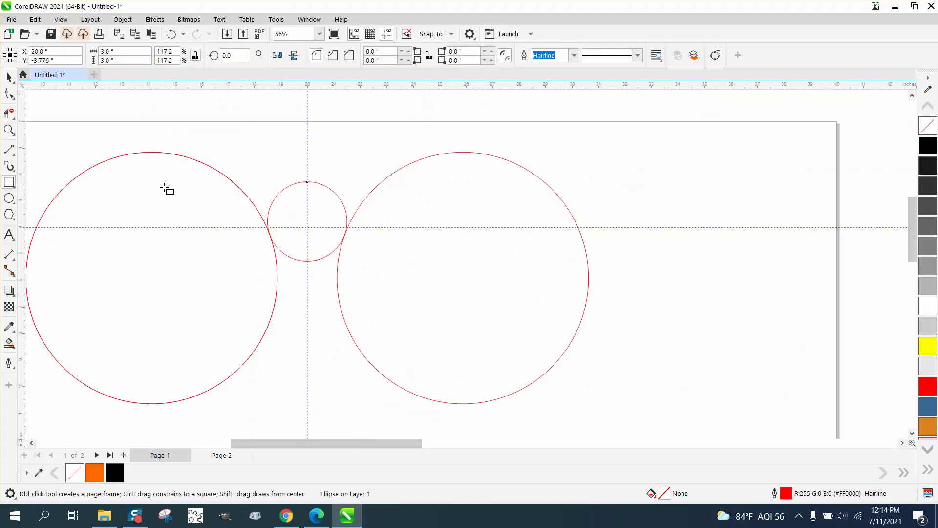
left_click_drag(207, 162, 402, 345)
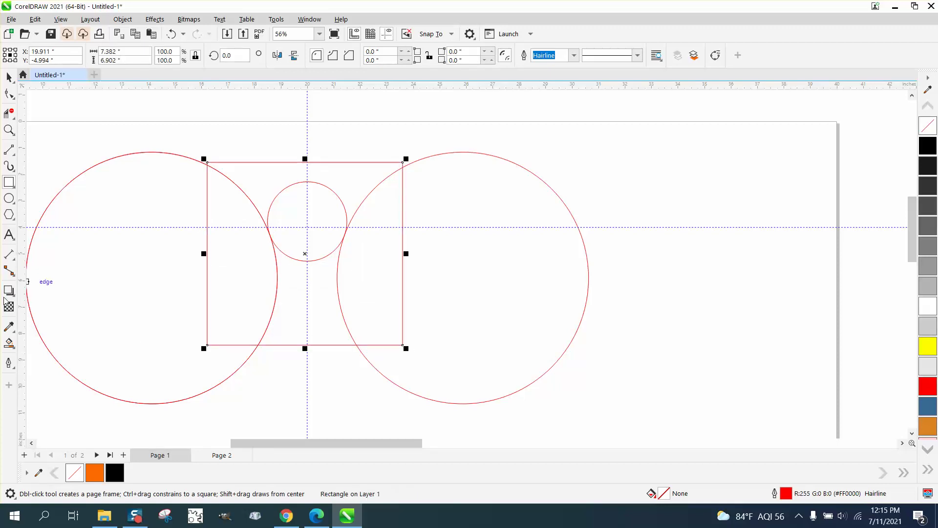
left_click(8, 343)
left_click(296, 304)
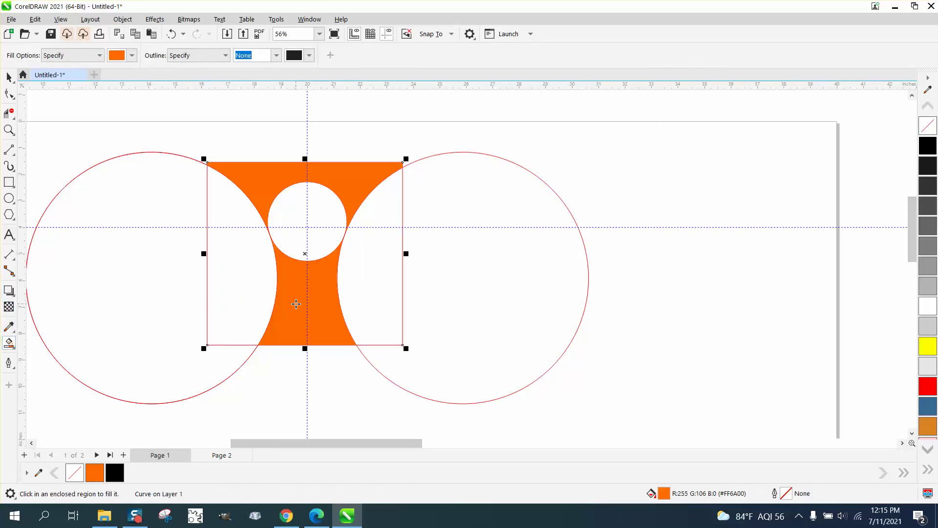
left_click(171, 34)
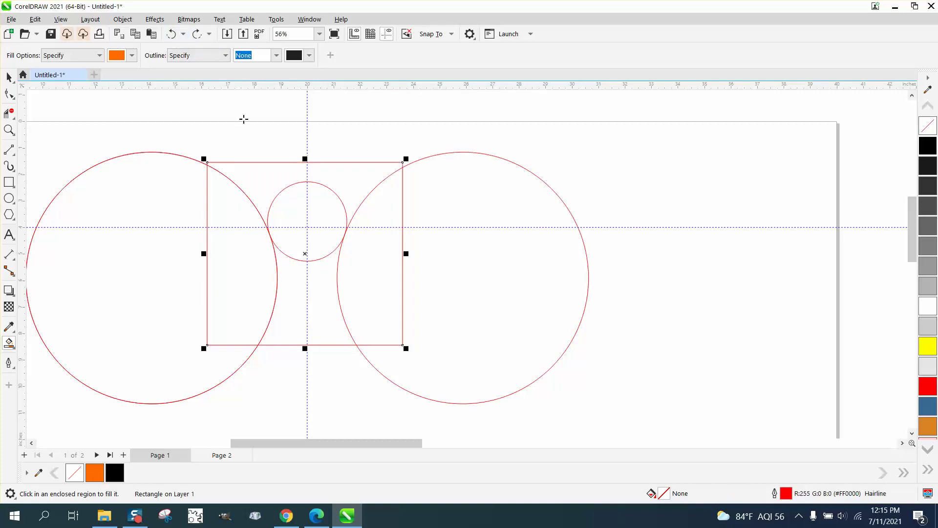
Nudge the 3-inch circle down another 0.01 inches to close the gaps with the large circles.
left_click(9, 76)
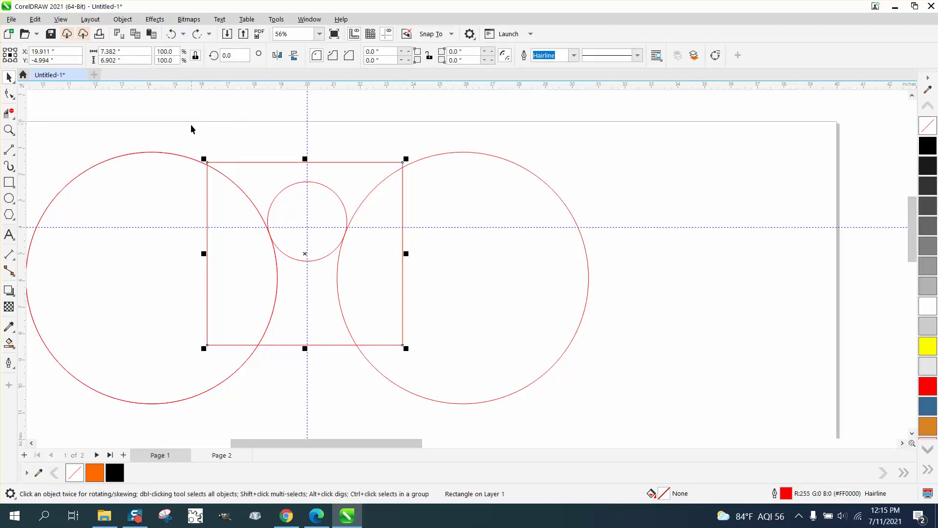
left_click(246, 145)
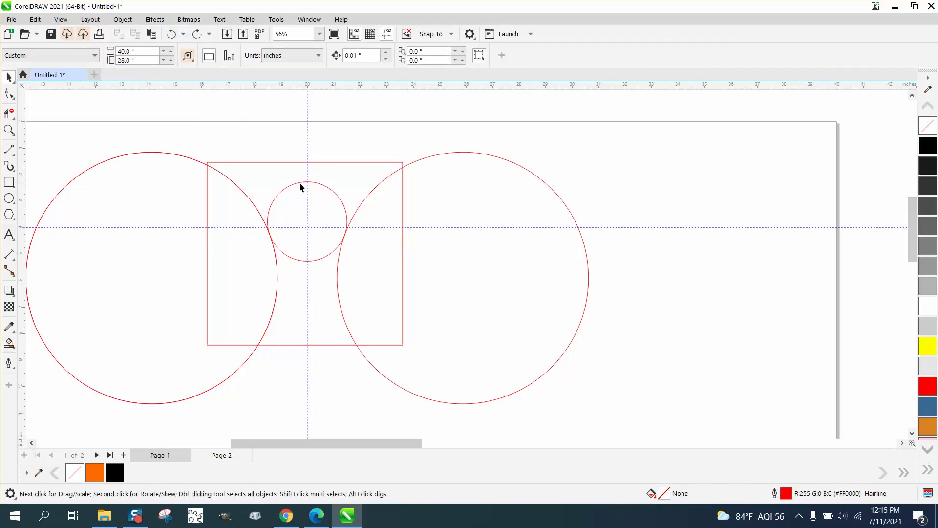
left_click(307, 183)
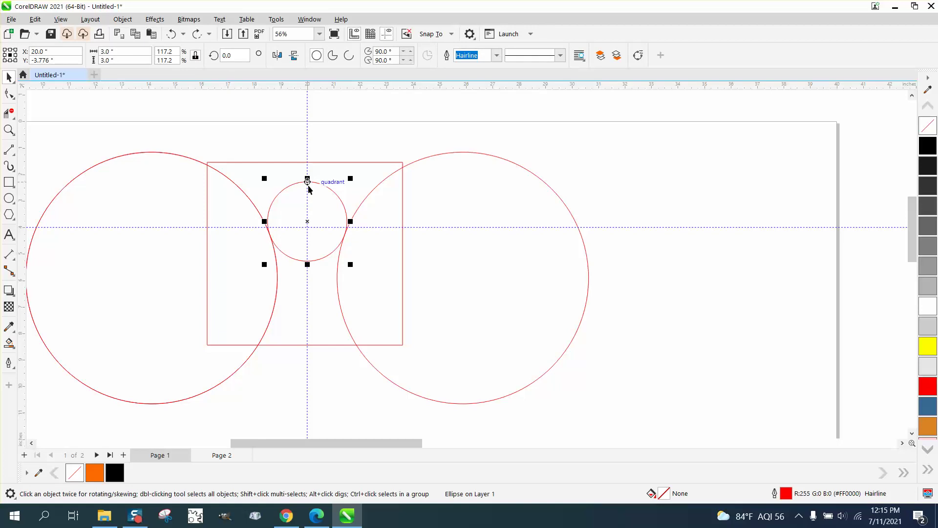
left_click_drag(309, 189, 308, 190)
Test the closed region below the 3-inch circle with an orange fill and undo it.
left_click(9, 343)
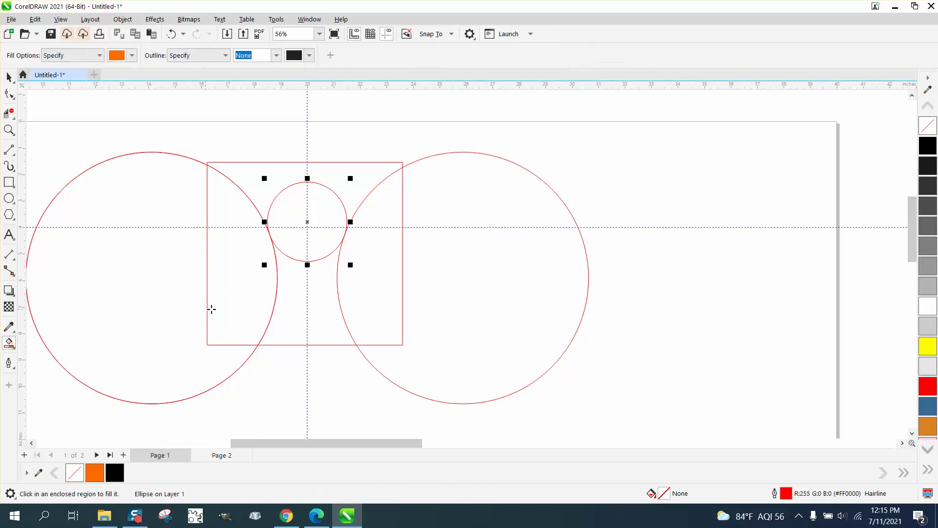
left_click(298, 286)
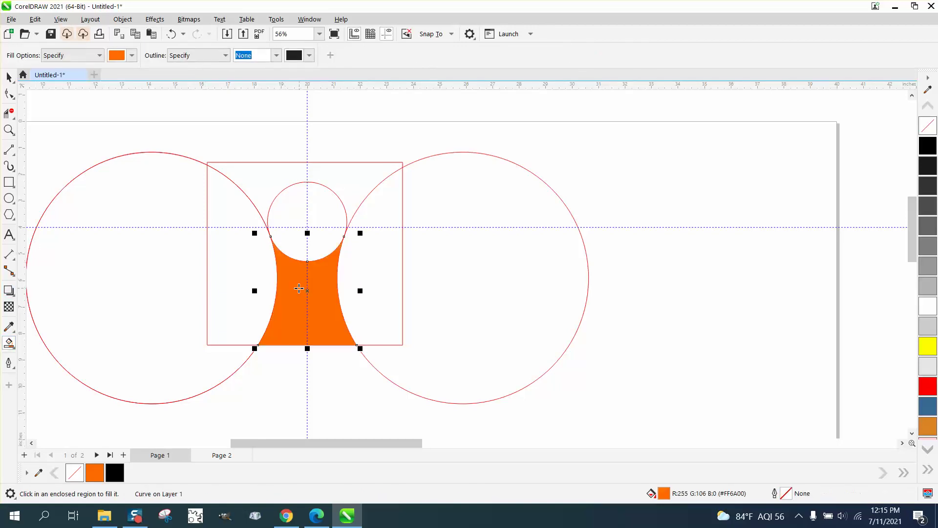
left_click(171, 33)
scroll(185, 117, "down", 1)
Move the 3-inch circle's rotation centre to the guideline intersection at the page centre.
key("space")
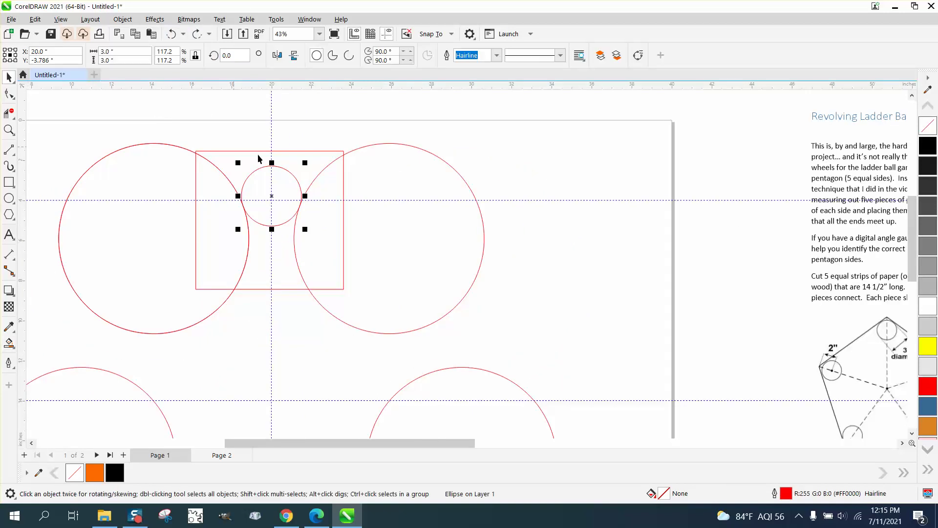
scroll(259, 159, "down", 2)
left_click(292, 161)
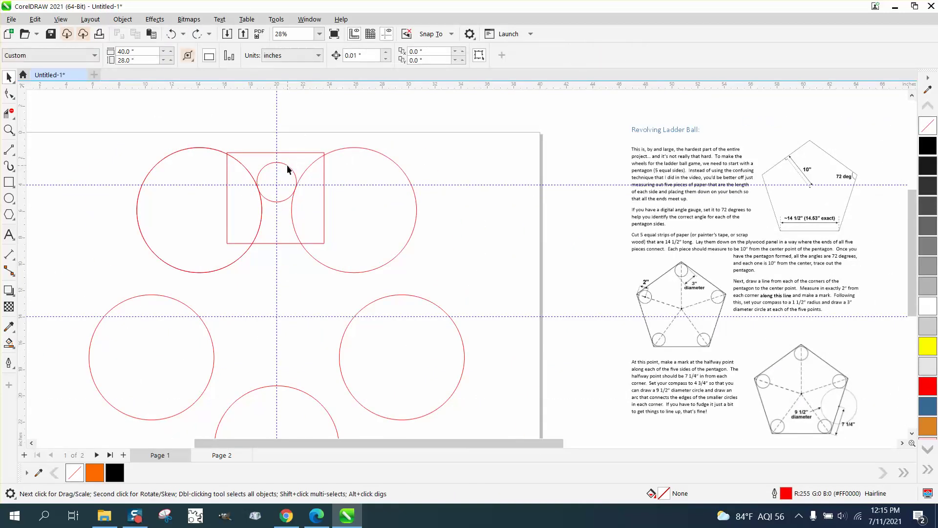
left_click(288, 167)
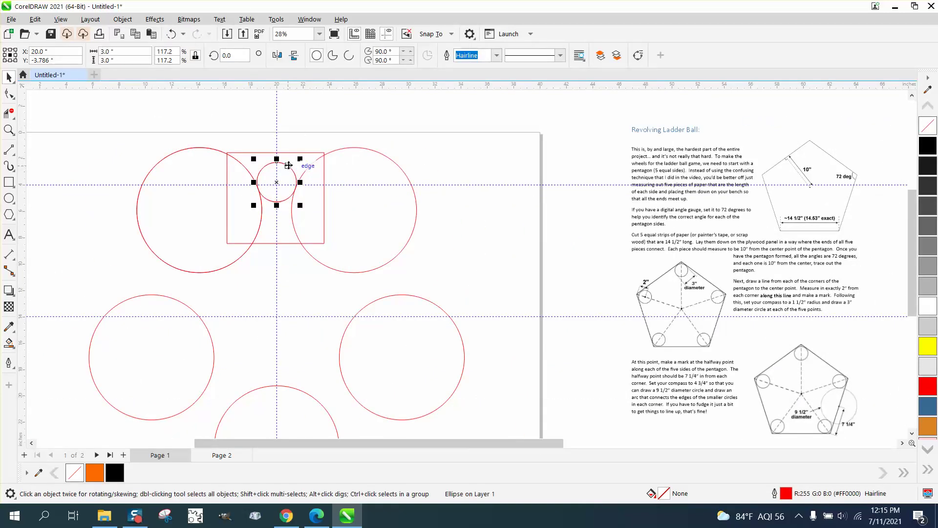
left_click(278, 182)
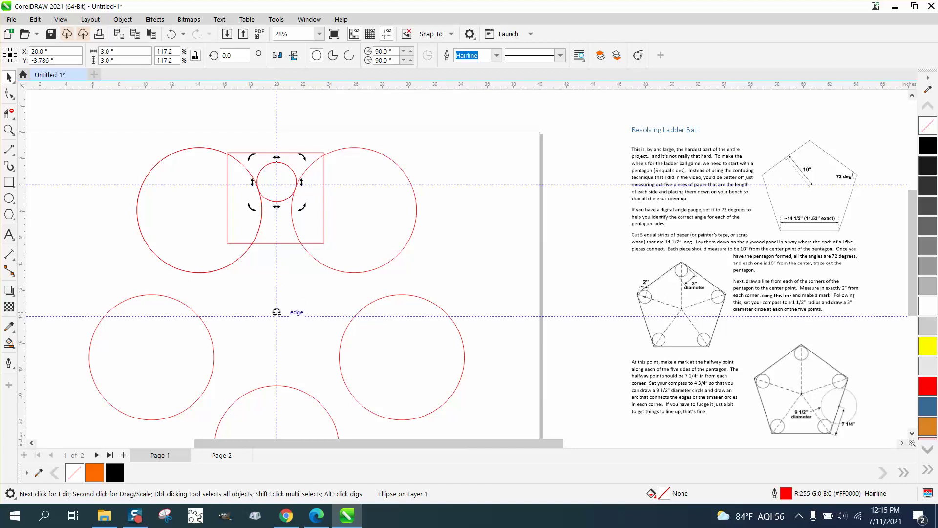
left_click(287, 167)
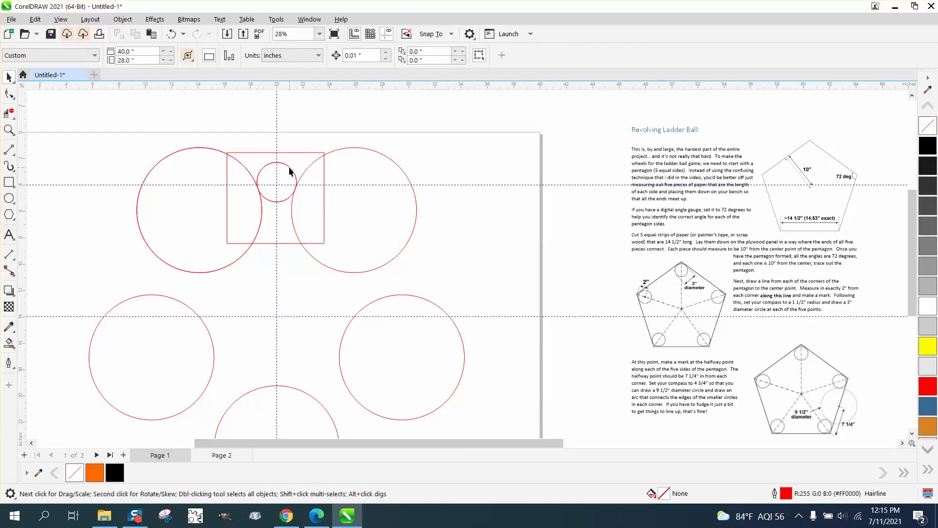
left_click(289, 170)
left_click(292, 169)
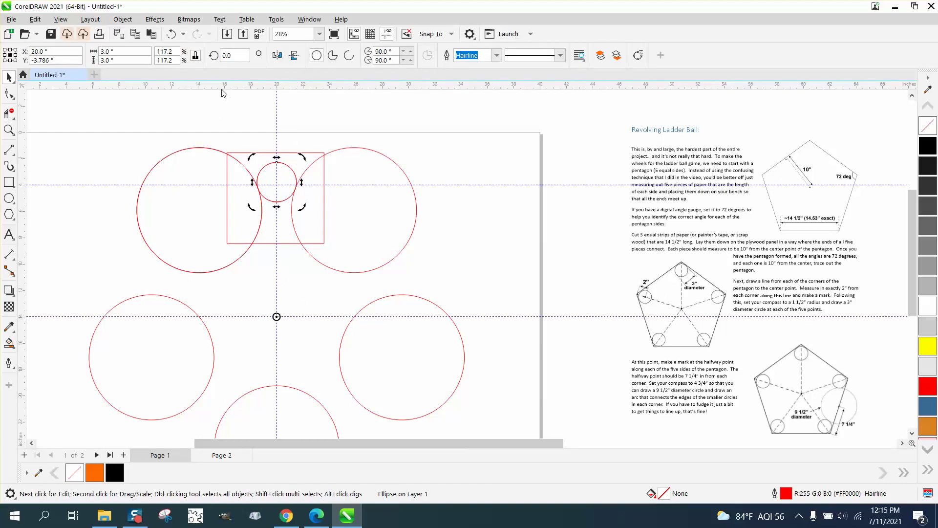
Create copies of the 3-inch circle rotated 72° and 144° about the page centre, and repeat the rotation twice to complete the ring of five.
left_click(232, 55)
type("72")
key("Return")
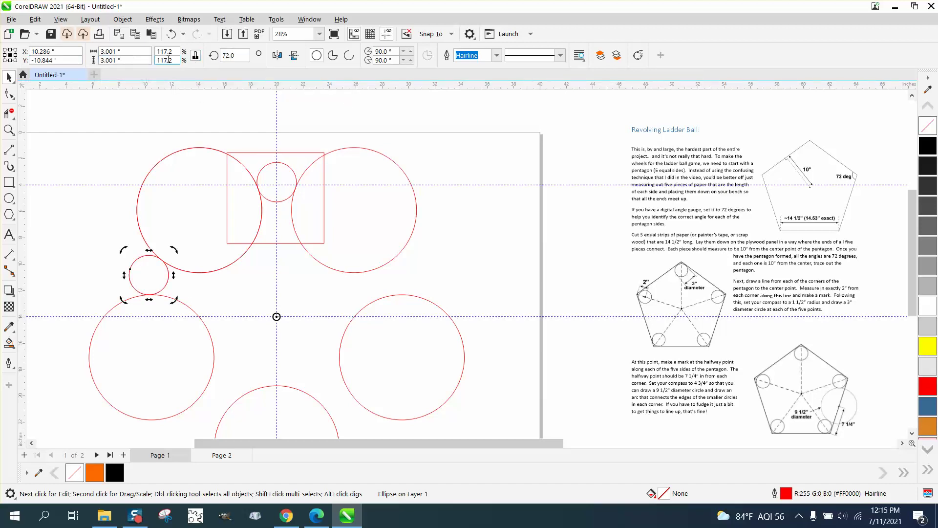
left_click_drag(237, 57, 205, 59)
type("144")
key("Return")
key("ctrl+r")
key("ctrl+r")
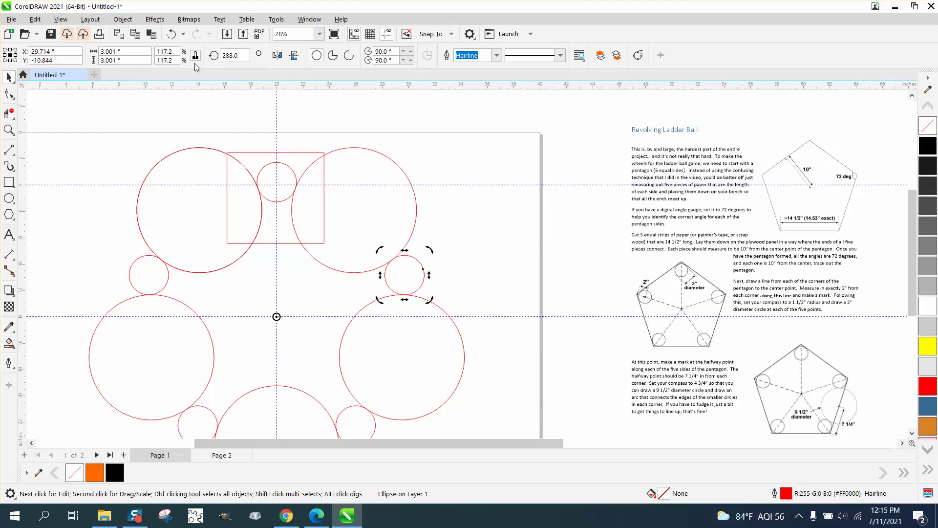
Delete the rectangle around the uppermost 3-inch circle.
left_click(289, 151)
left_click(294, 153)
key("Delete")
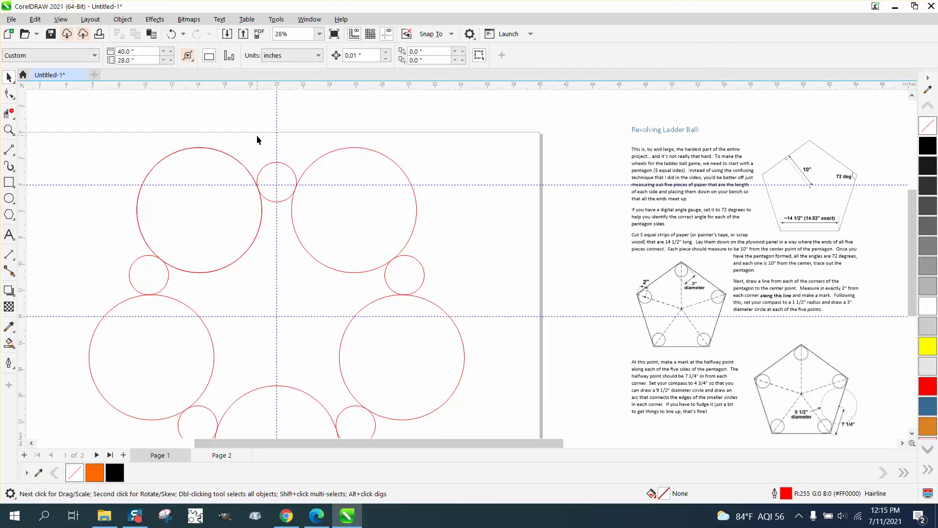
Draw a rectangle around the whole ring of circles, try filling the enclosed star region with orange, and undo the fill.
scroll(248, 133, "down", 3)
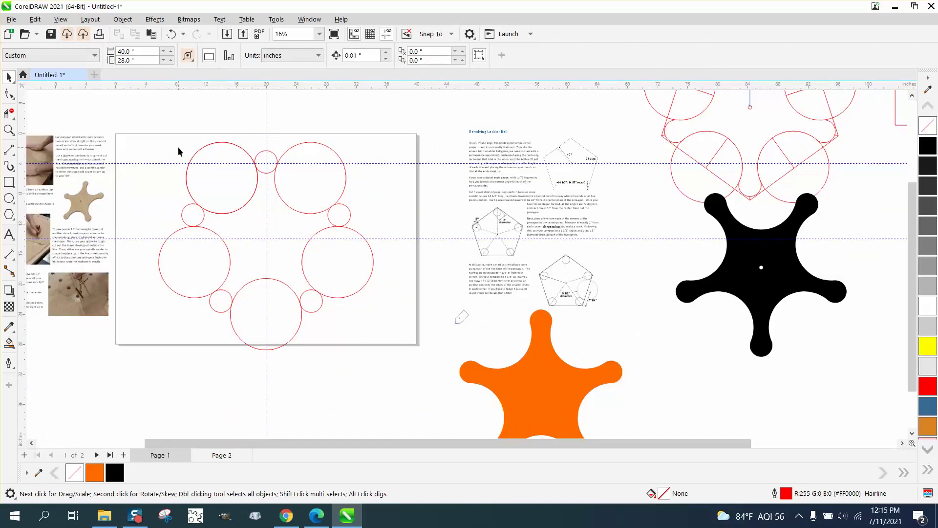
left_click(9, 182)
mouse_move(152, 133)
left_mouse_down()
mouse_move(168, 209)
mouse_move(254, 293)
mouse_move(389, 347)
mouse_move(389, 358)
left_mouse_up()
left_click(241, 268)
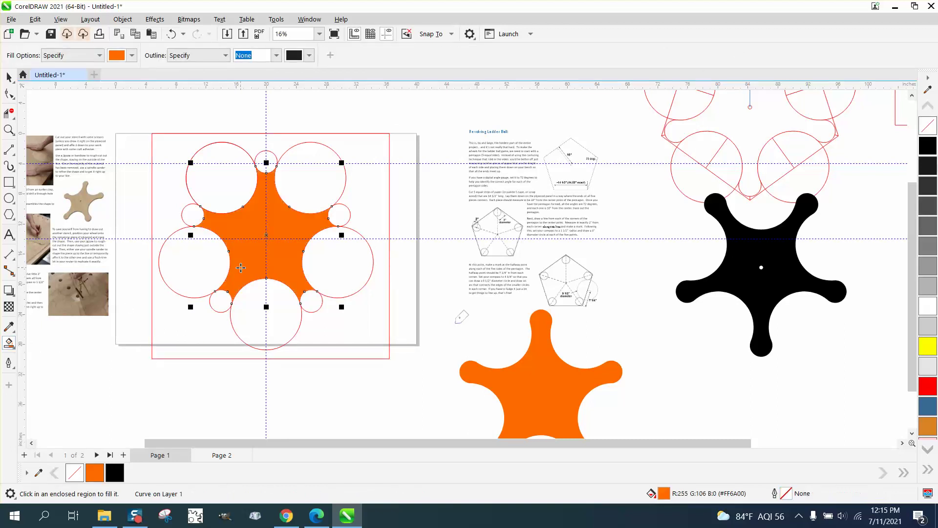
left_click(169, 34)
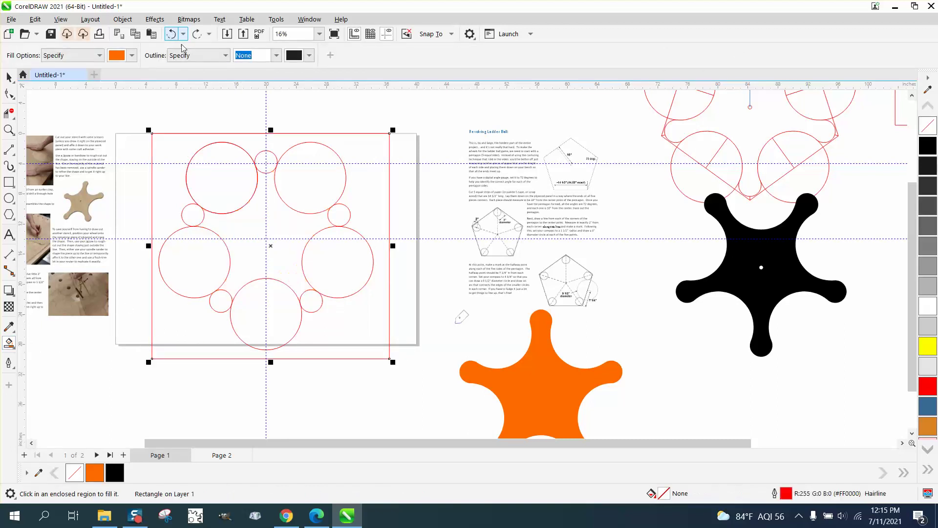
Delete the inner arc segments of the uppermost 3-inch circle and the two upper side 3-inch circles where they meet the large circles.
left_click(9, 130)
left_click(244, 158)
left_click(9, 113)
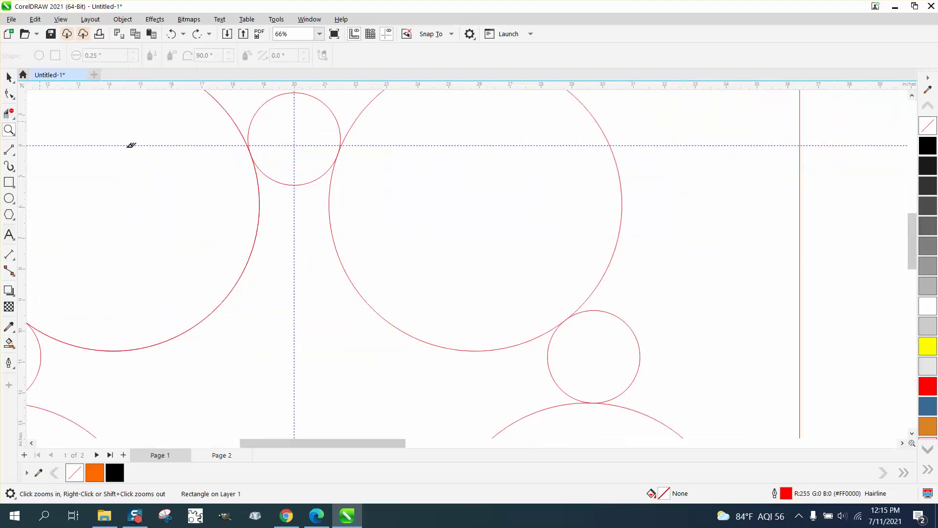
left_click_drag(298, 195, 299, 195)
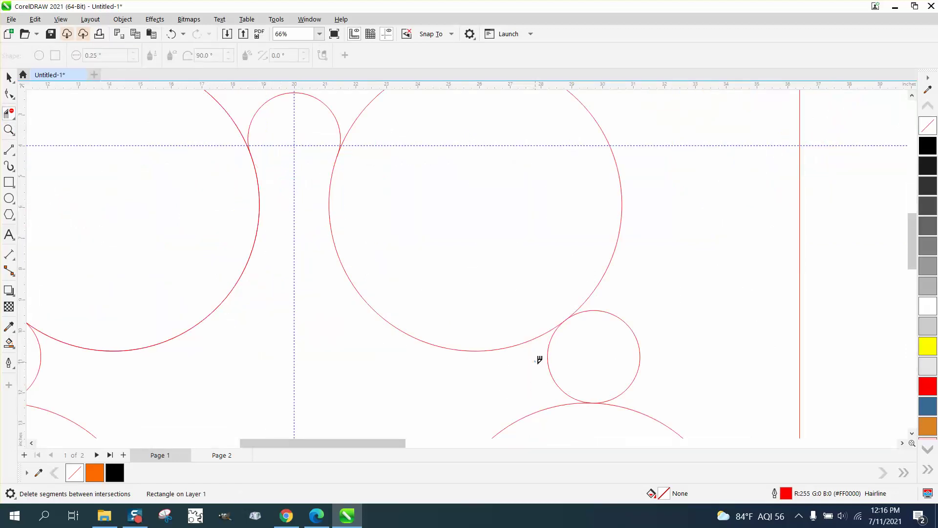
left_click(540, 359)
scroll(340, 368, "down", 1)
left_click(113, 363)
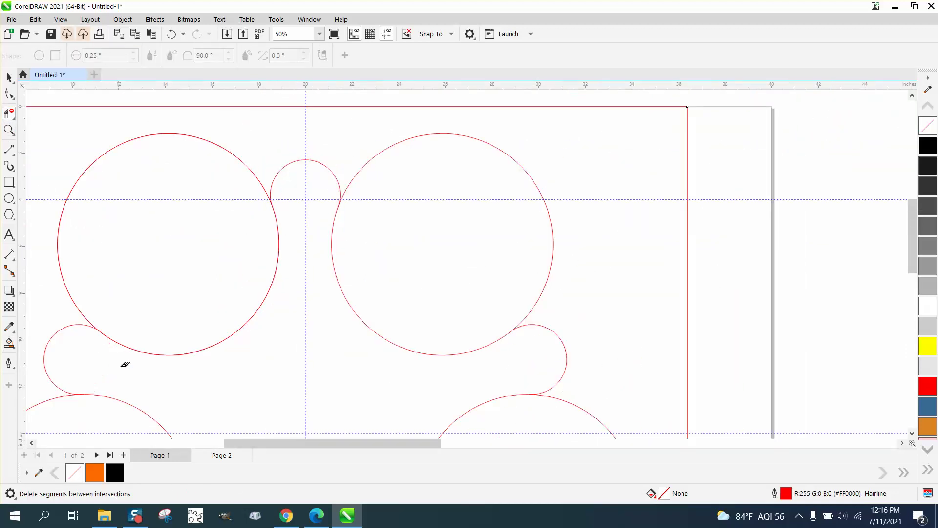
Delete the inner arc segments of the two lower 3-inch circles on either side of the bottom 9.5-inch circle.
scroll(199, 360, "down", 4)
scroll(281, 389, "down", 1)
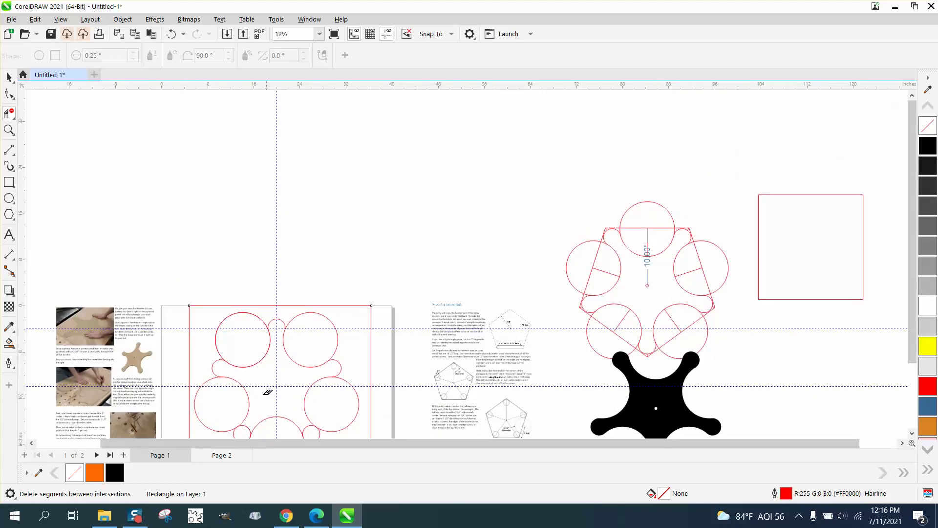
left_click(9, 130)
scroll(239, 313, "down", 1)
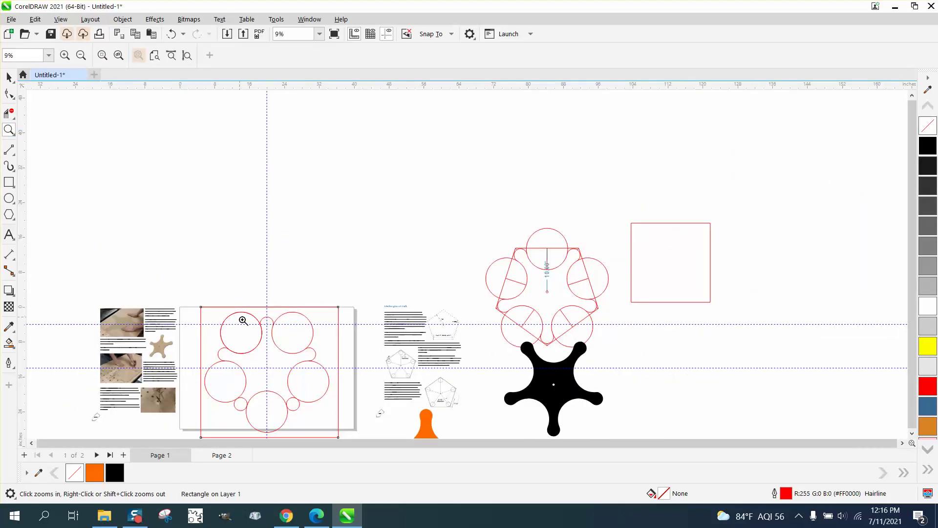
left_click_drag(239, 372, 327, 428)
left_click(9, 113)
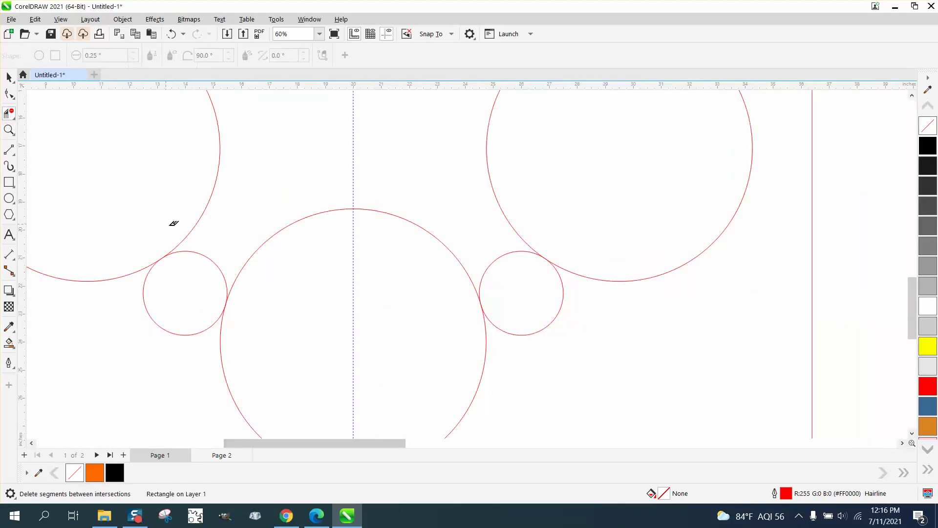
left_click(207, 257)
left_click_drag(477, 246, 507, 263)
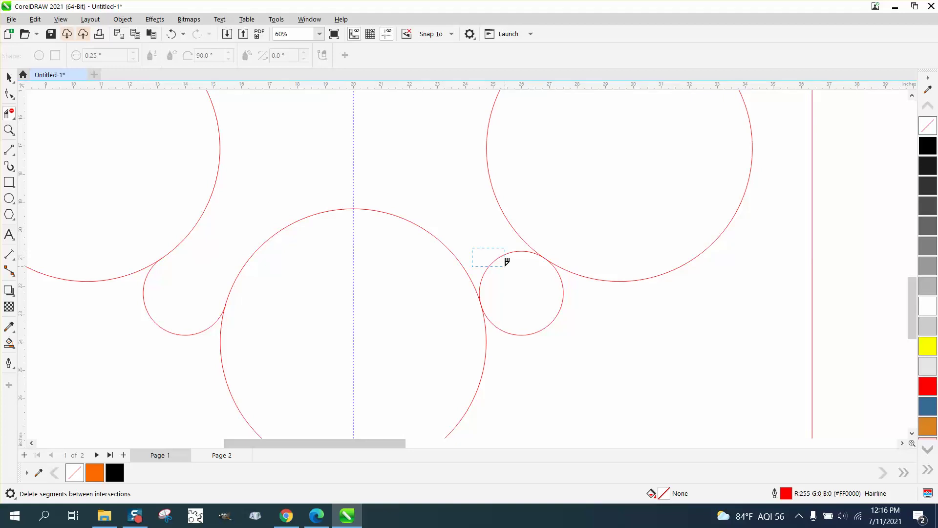
scroll(234, 267, "down", 3)
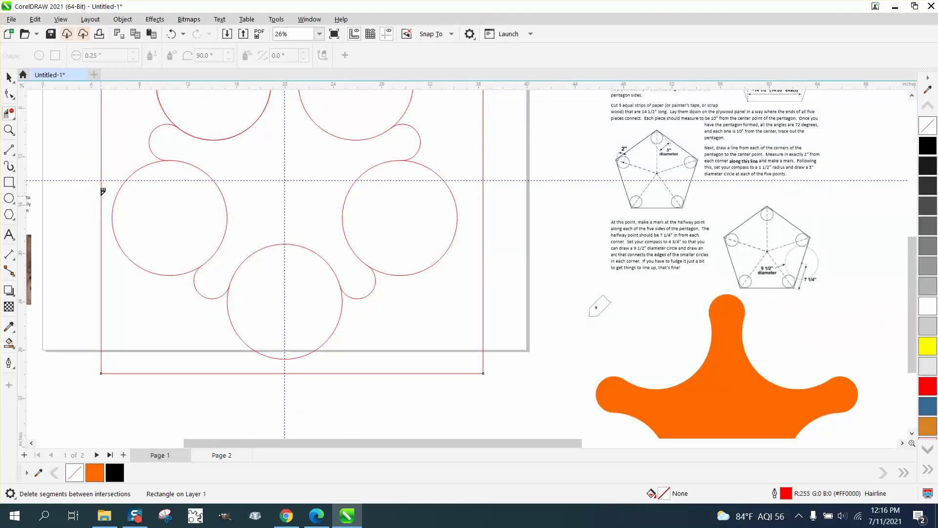
Examine the instruction paragraph about drawing the 9 1/2" diameter arcs that connect the smaller circles.
left_click(9, 130)
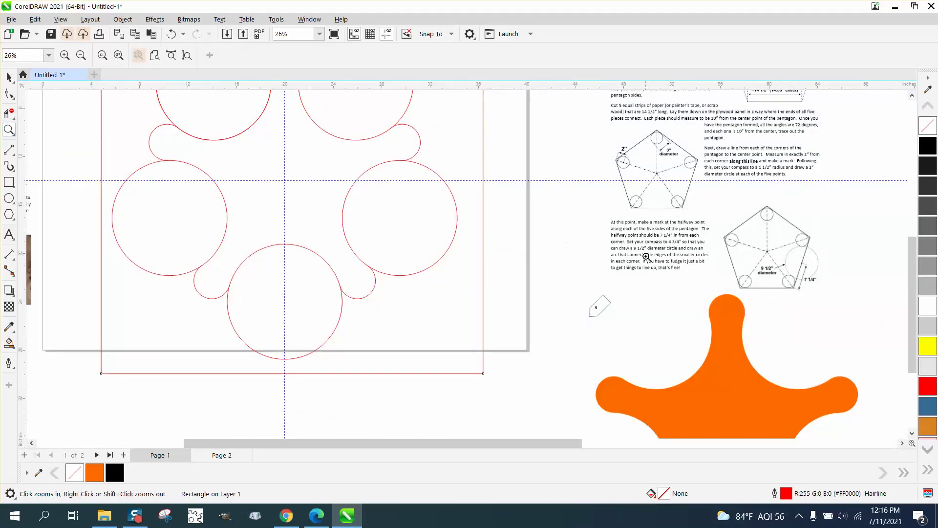
left_click_drag(646, 257, 721, 289)
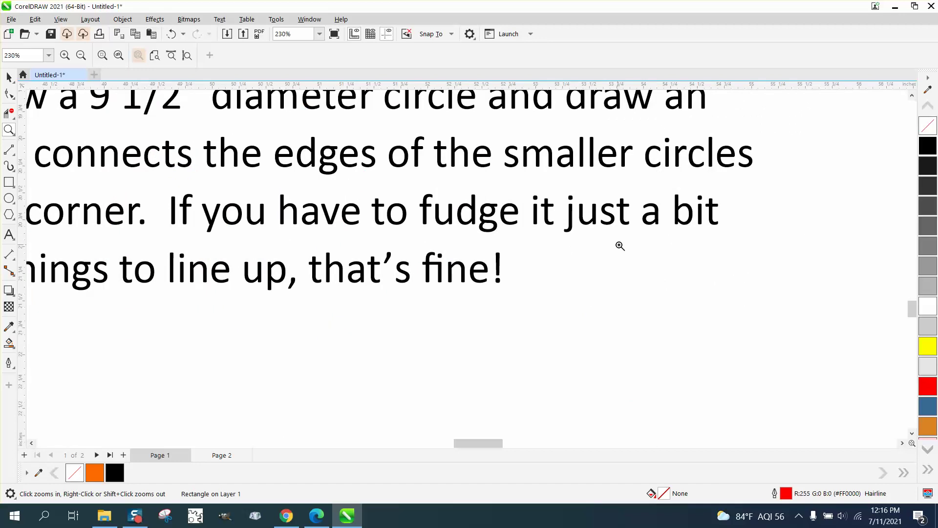
scroll(620, 246, "down", 2)
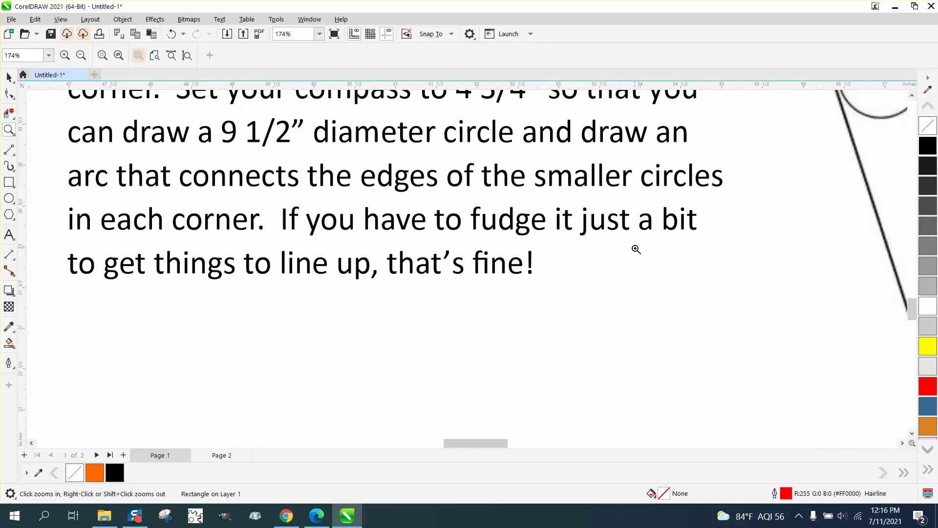
scroll(637, 250, "down", 10)
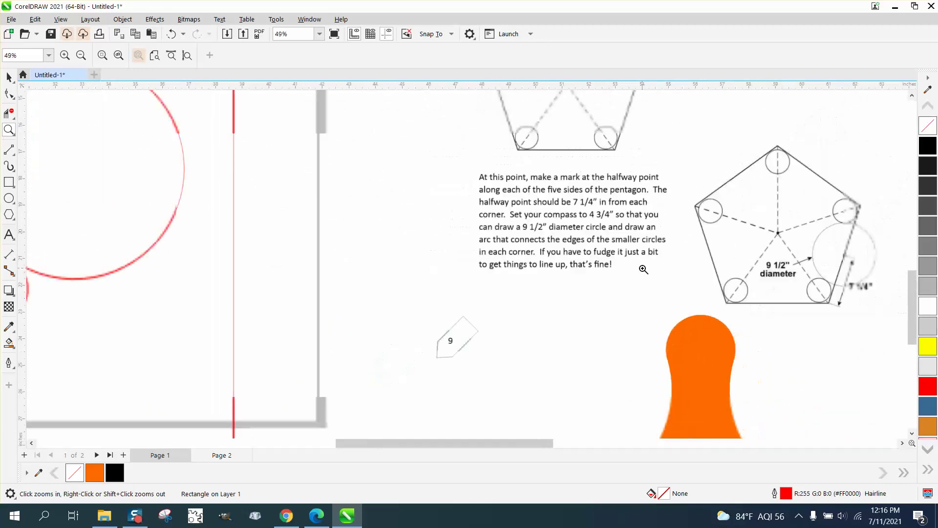
scroll(643, 269, "down", 2)
scroll(643, 268, "down", 2)
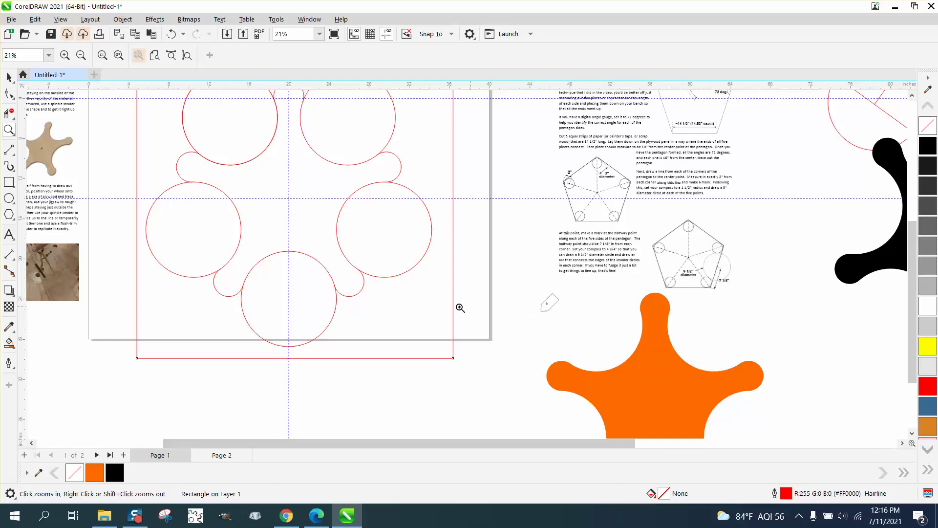
Draw a circle about 1 inch in diameter inside the ring and centre it on the guideline intersection at the page centre.
left_click(9, 198)
left_click_drag(311, 185, 320, 194)
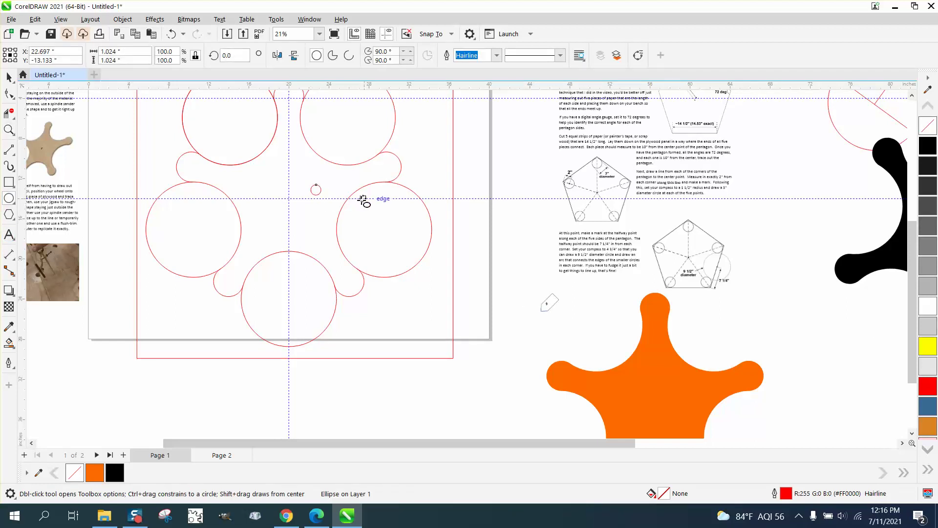
left_click(9, 77)
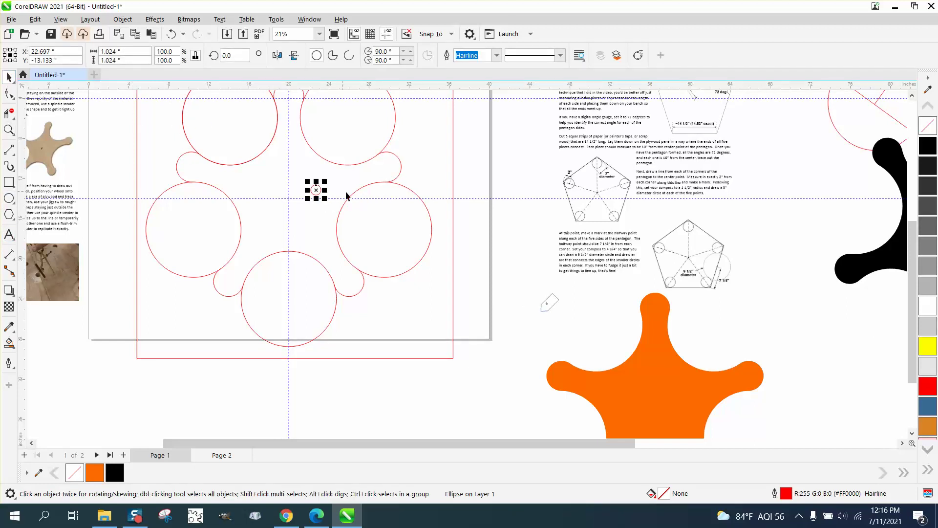
left_click_drag(317, 190, 289, 198)
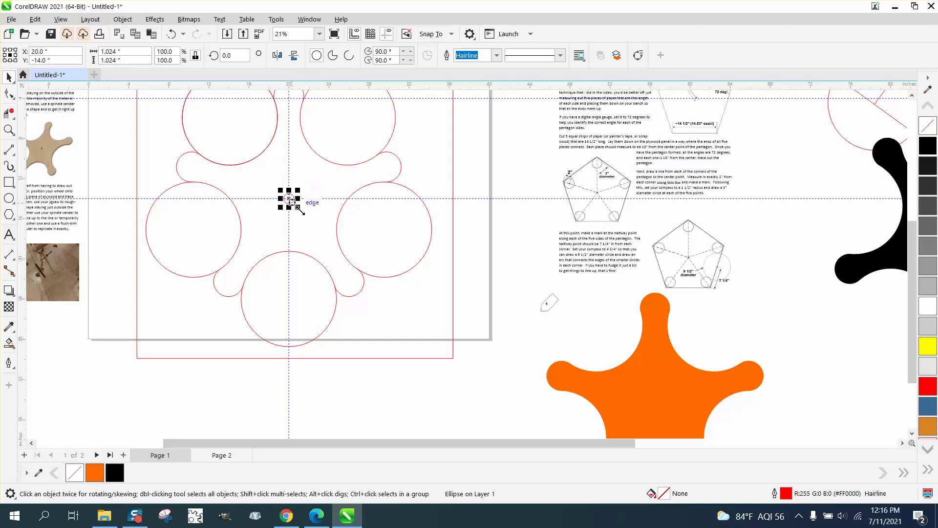
Fill the enclosed star region around the centre hole with orange and move the filled star off the page beside the existing orange star.
left_click(9, 342)
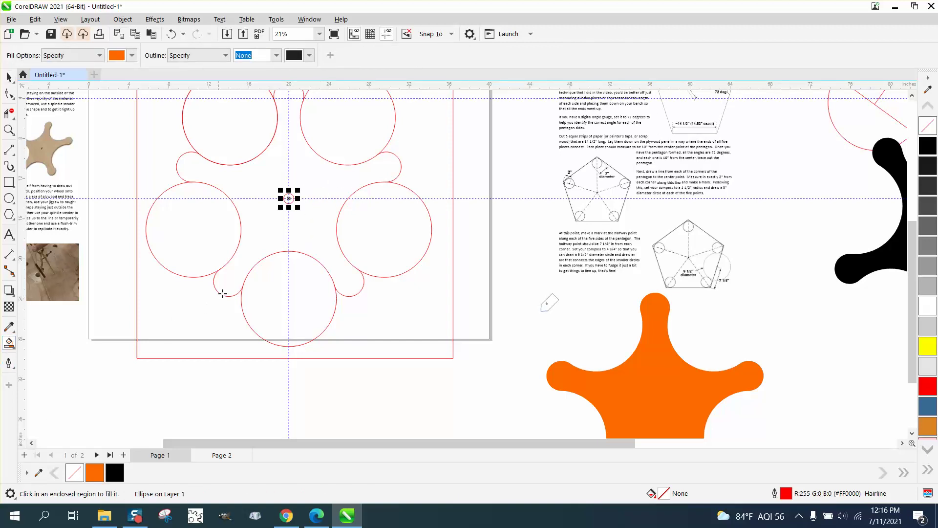
left_click(273, 228)
scroll(273, 228, "down", 2)
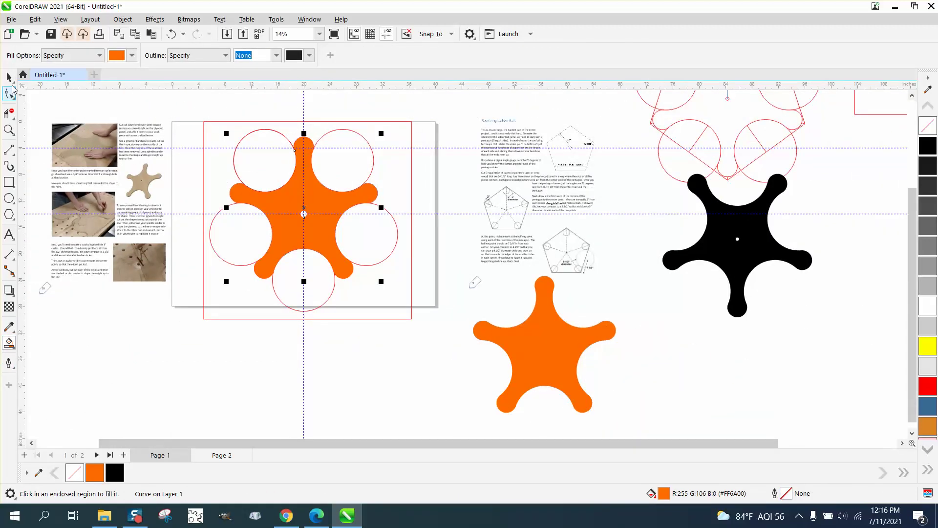
key("space")
left_click_drag(315, 199, 698, 362)
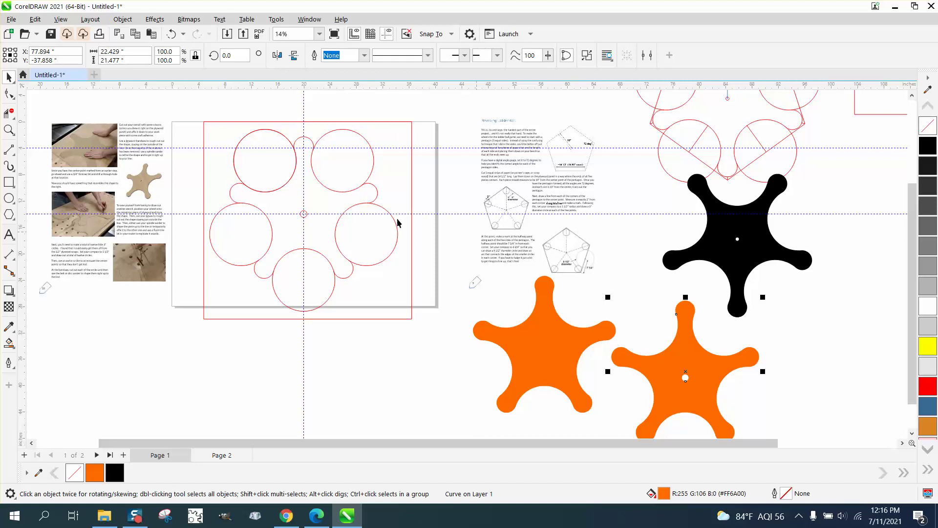
Examine the pentagon diagram and instruction text alongside the finished star shapes and the circle construction.
left_click(11, 129)
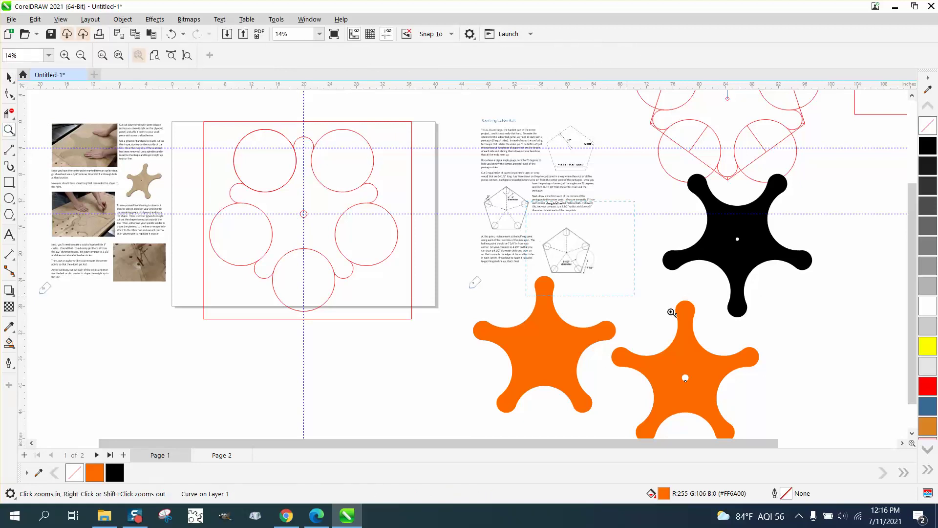
left_click_drag(671, 312, 679, 314)
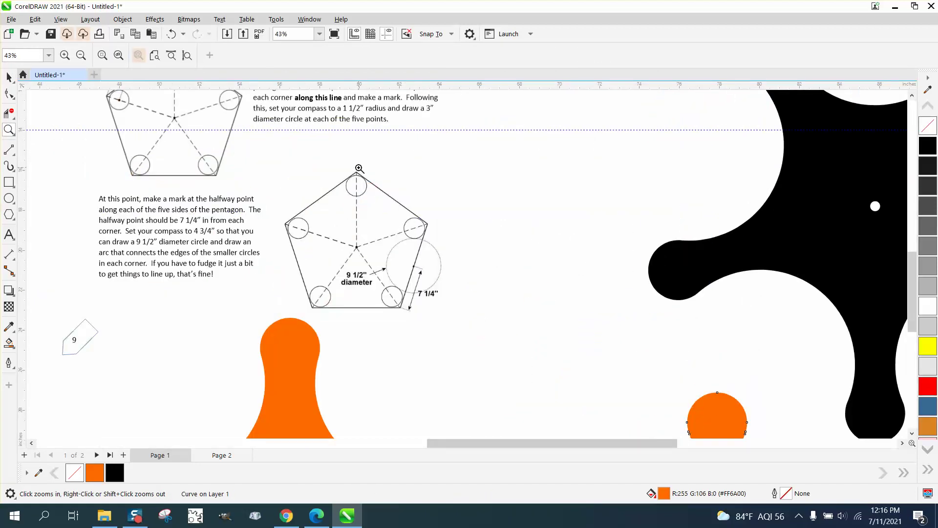
scroll(350, 224, "down", 3)
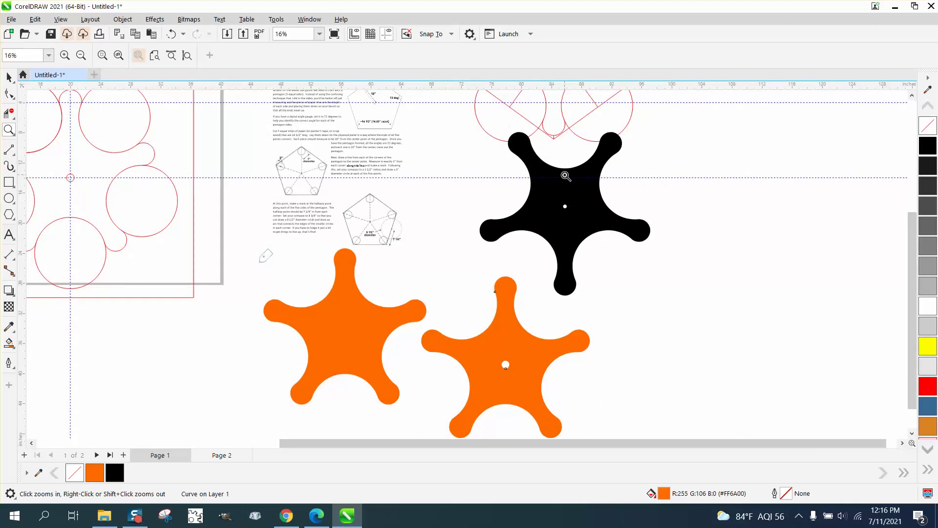
scroll(566, 176, "down", 1)
scroll(204, 206, "down", 1)
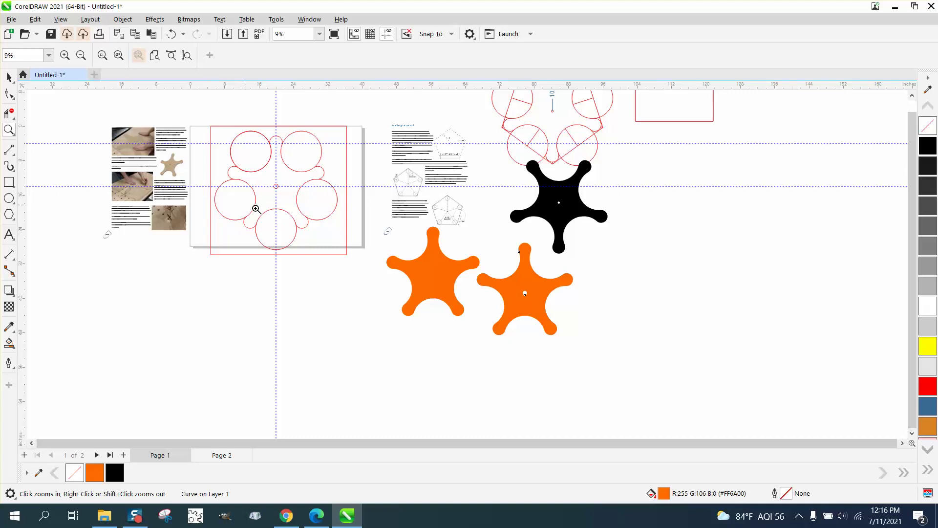
scroll(382, 245, "up", 4)
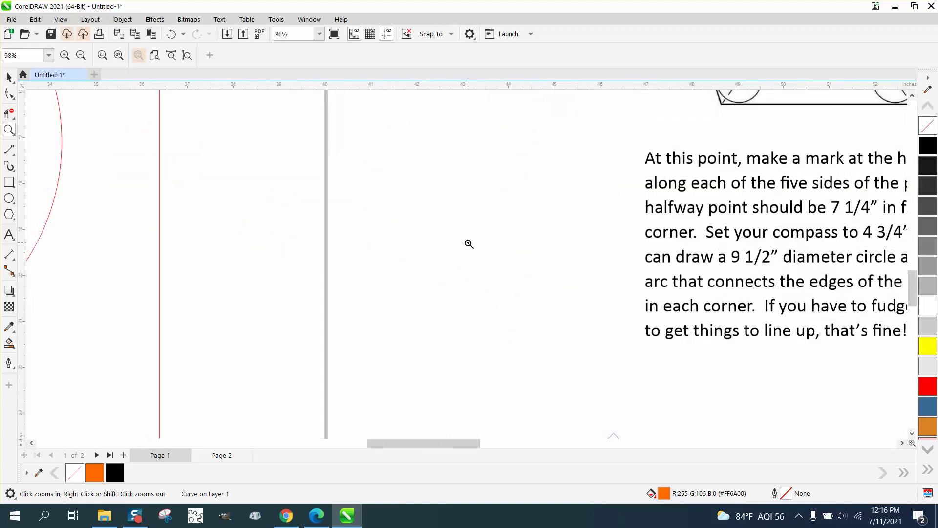